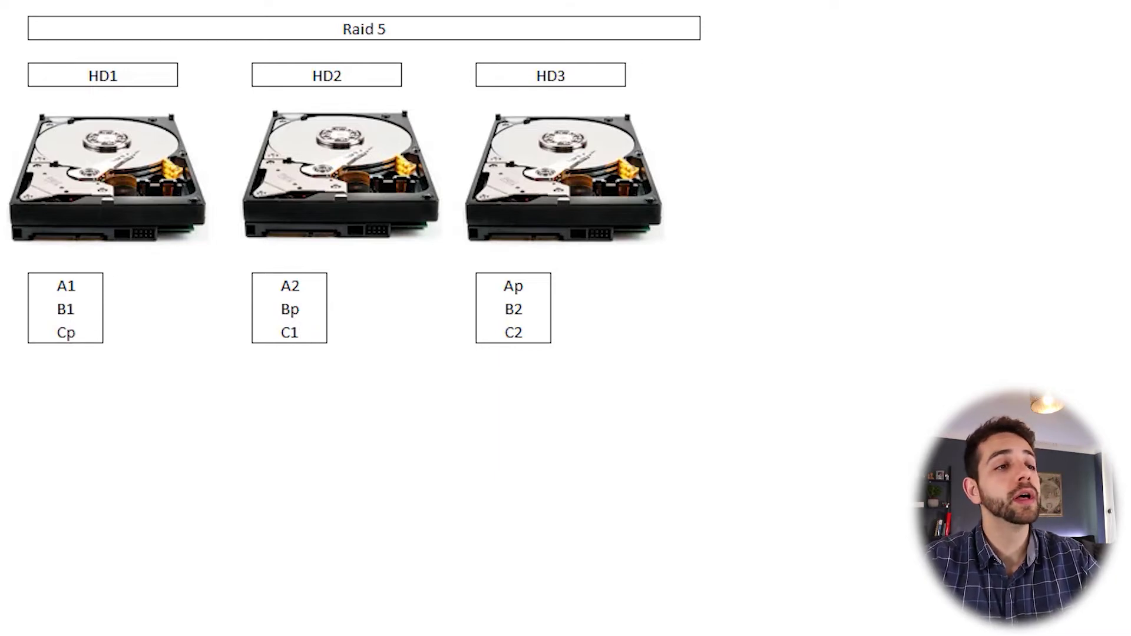
Step: Place a blue oval over HD1 and its A1/B1/Cp box, and a copy beside it
key("ctrl+v")
left_click_drag(921, 354, 94, 193)
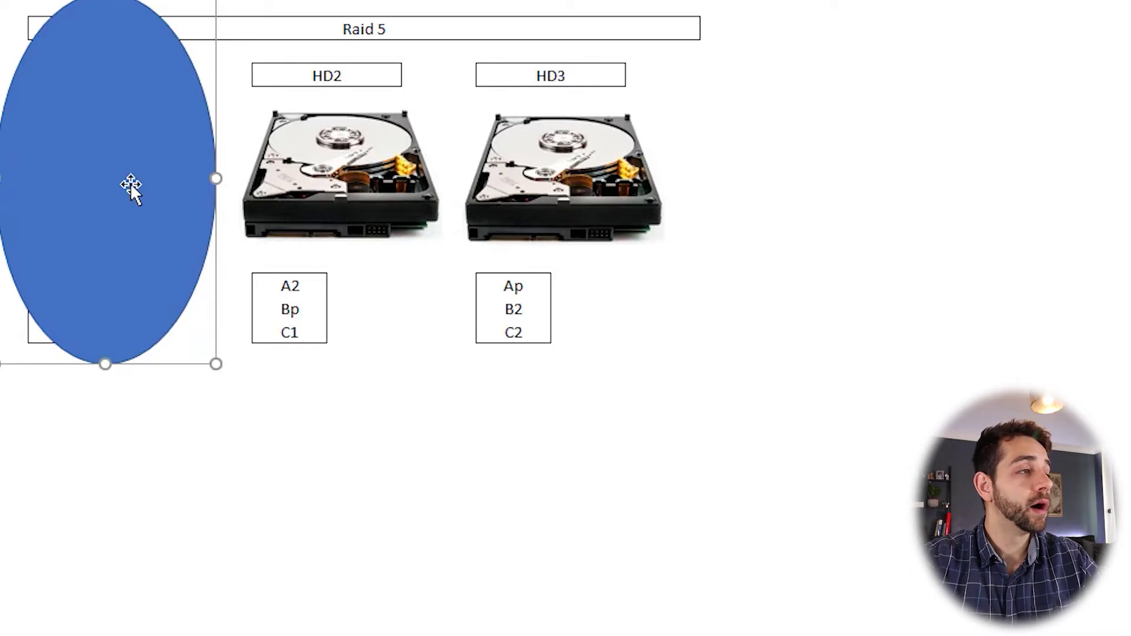
left_click_drag(71, 124, 287, 126)
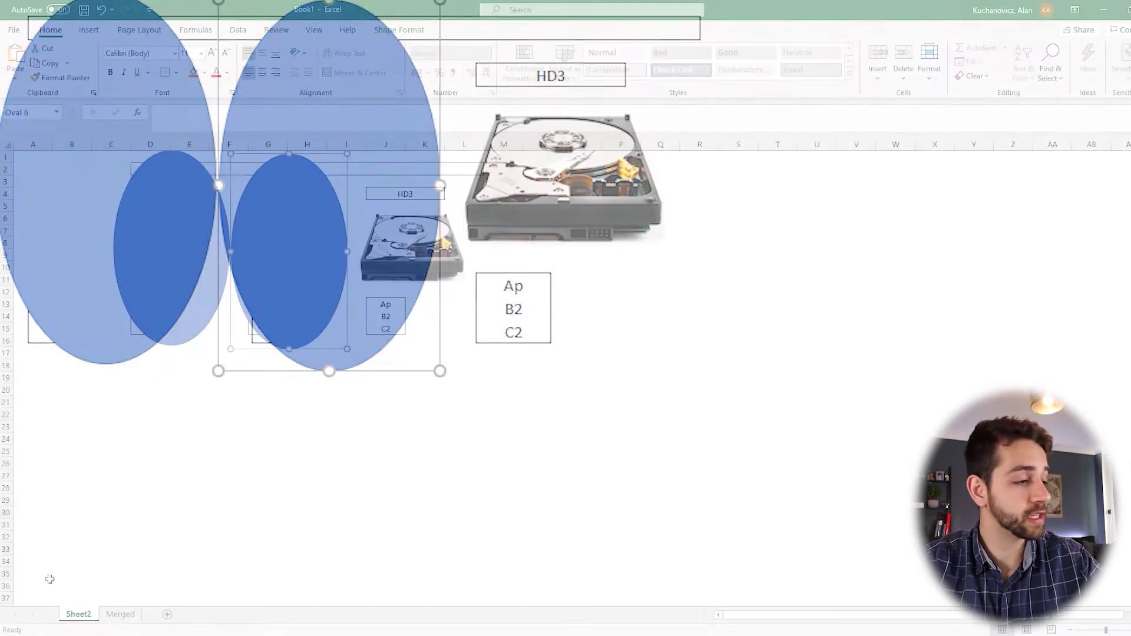
Step: On the Merged sheet, point out the /Disk 1–3 headings and each disk's Data folder
left_click(120, 614)
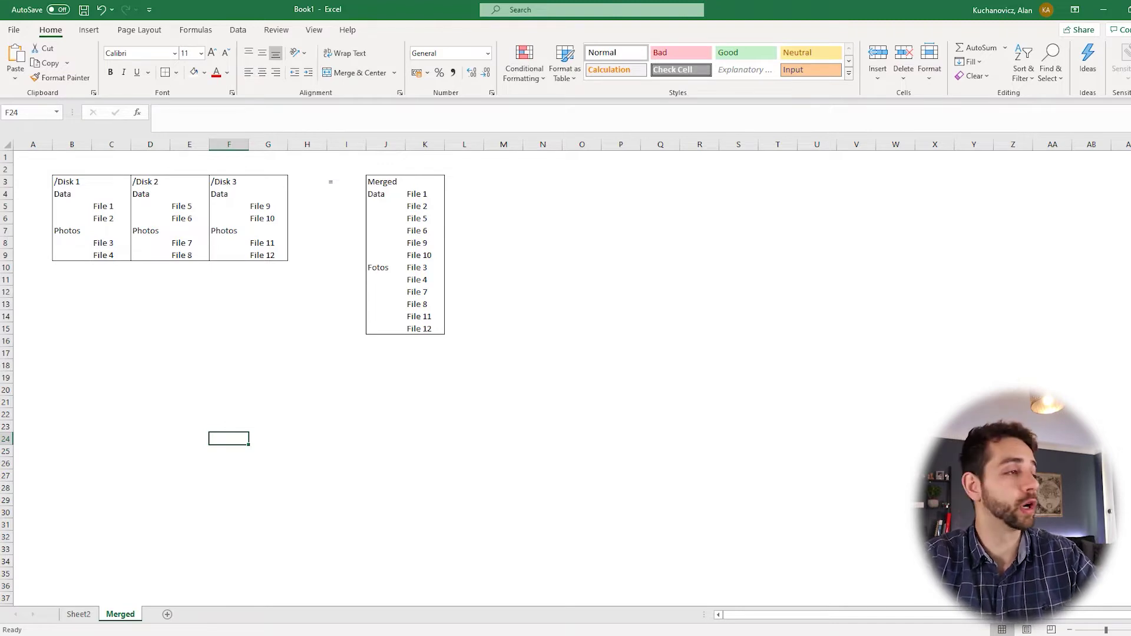
left_click(76, 182)
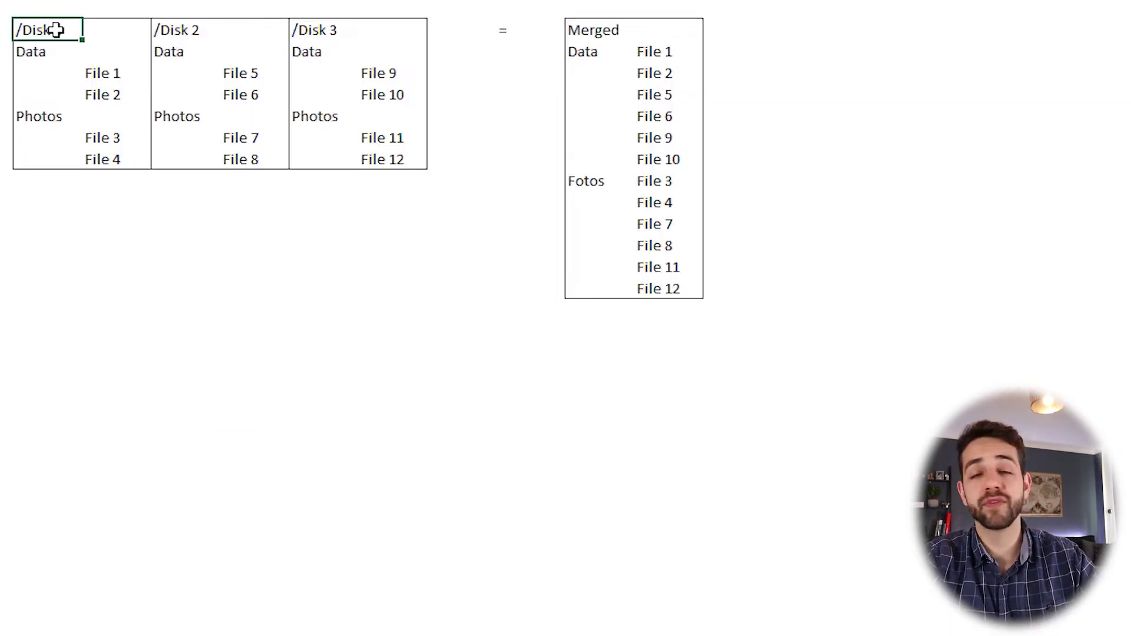
left_click(216, 27)
left_click(331, 30)
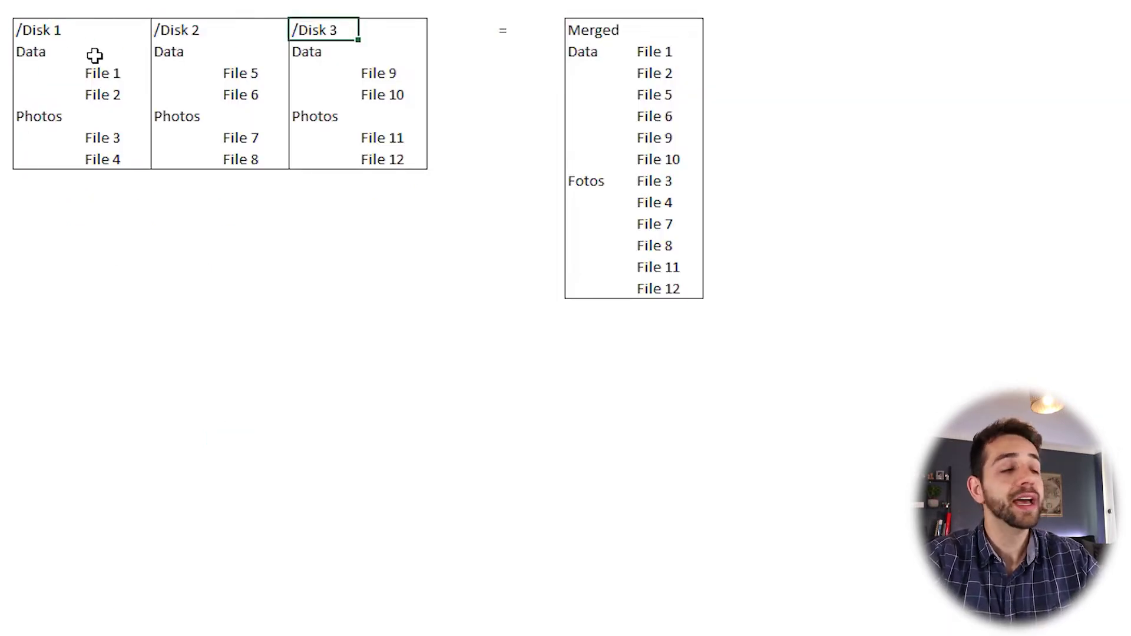
left_click(27, 57)
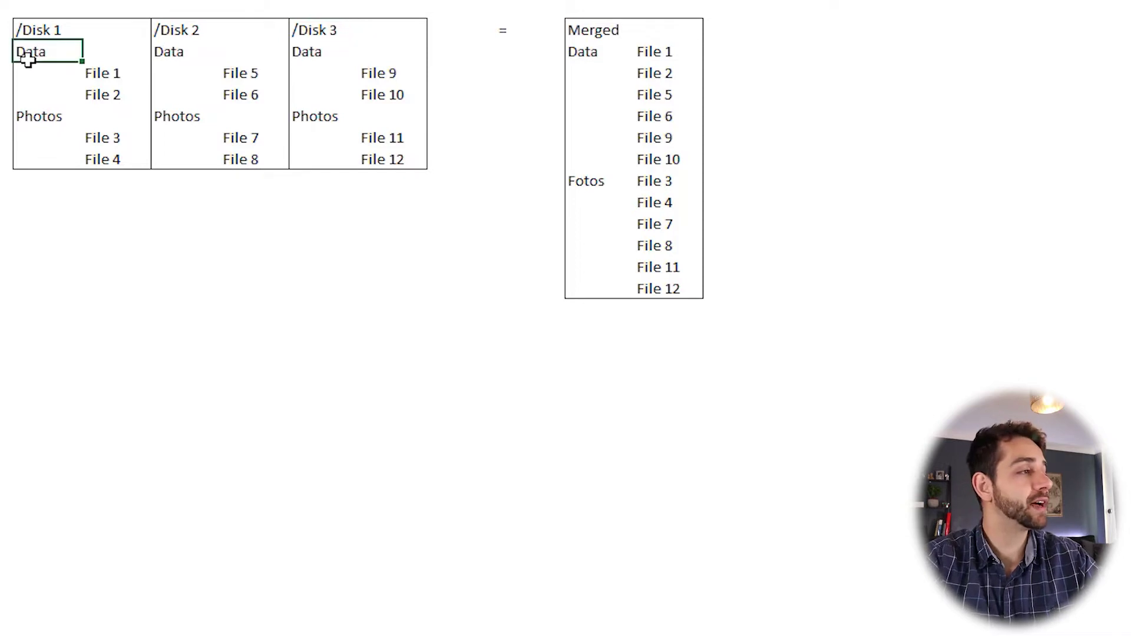
left_click(190, 53)
left_click(349, 47)
Step: Point out the files on each disk: Files 1, 3, 5, 6, 8, 9, 10, 12 and Photos
left_click(113, 79)
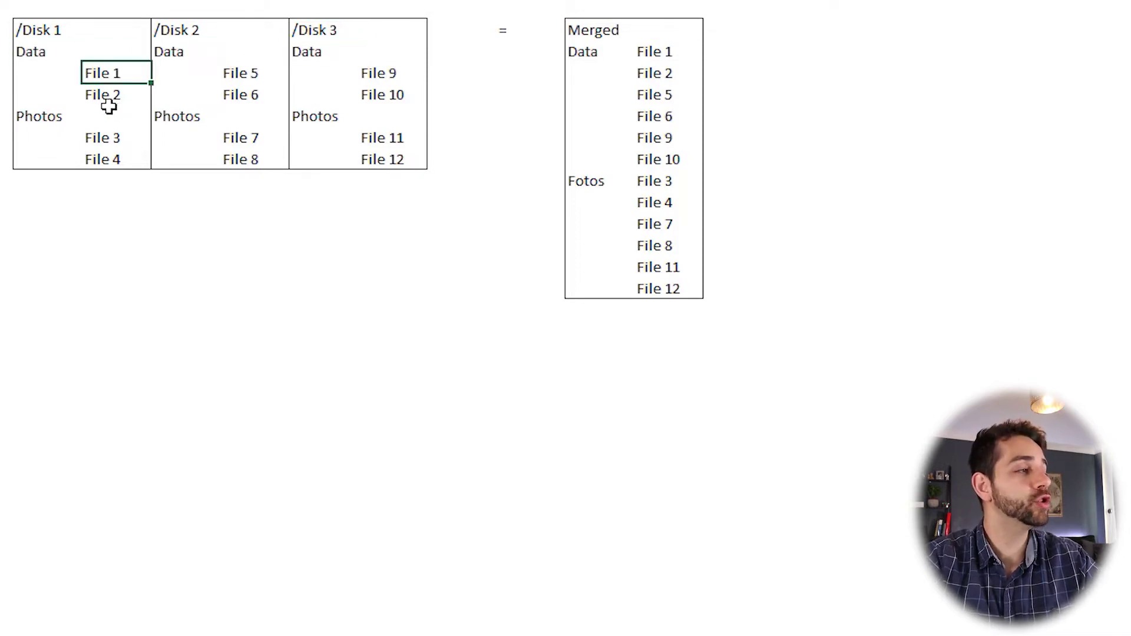
left_click(109, 107)
left_click(229, 73)
left_click(241, 100)
left_click(390, 78)
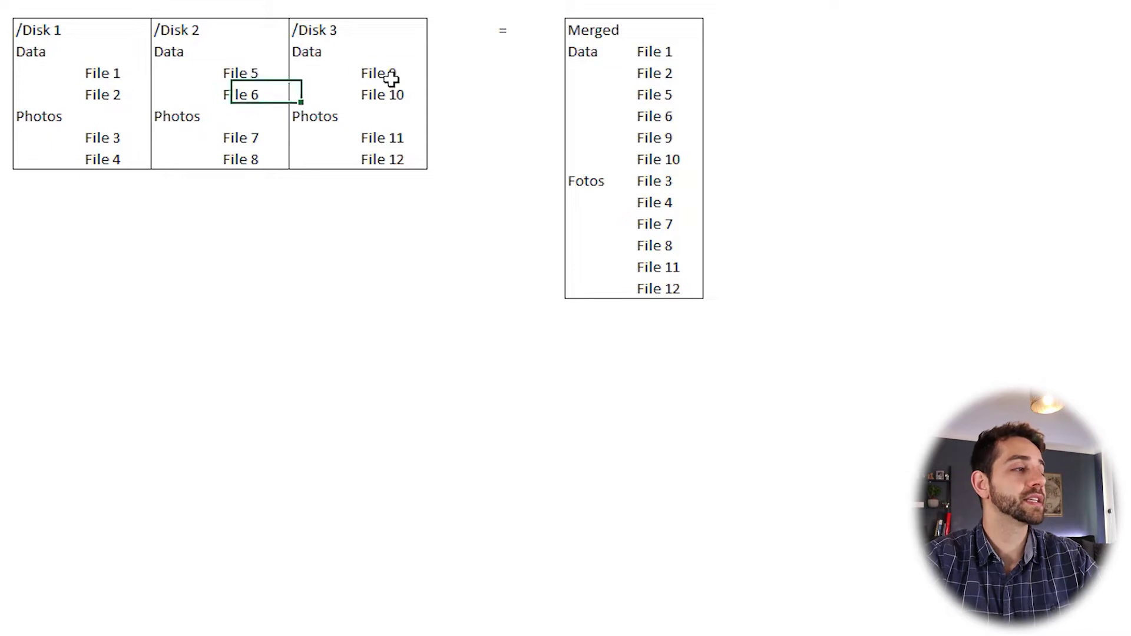
left_click(392, 98)
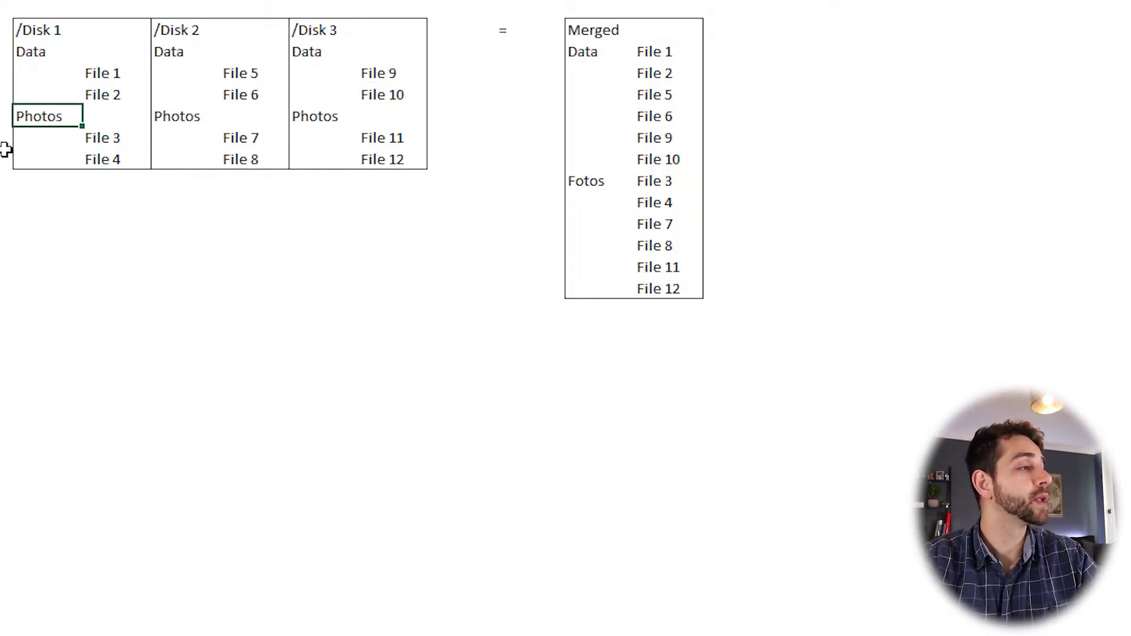
left_click(122, 139)
left_click(93, 175)
left_click(253, 158)
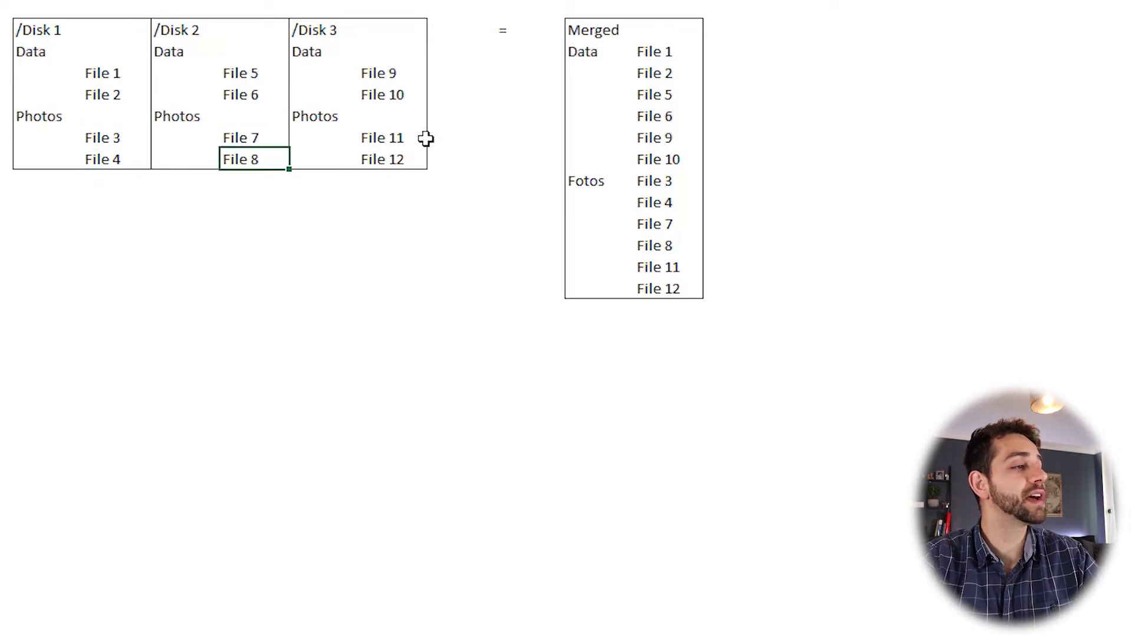
key("Right")
key("Right")
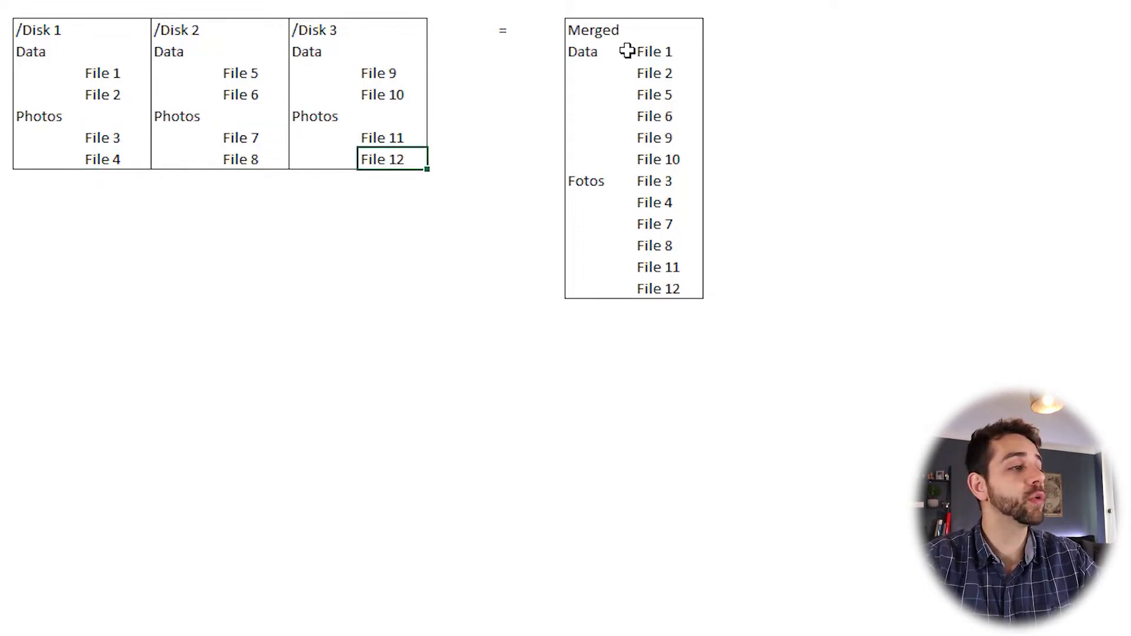
Step: Point out Files 1, 2, 5, 6 and 10 in the combined Merged list
left_click(655, 52)
key("Down")
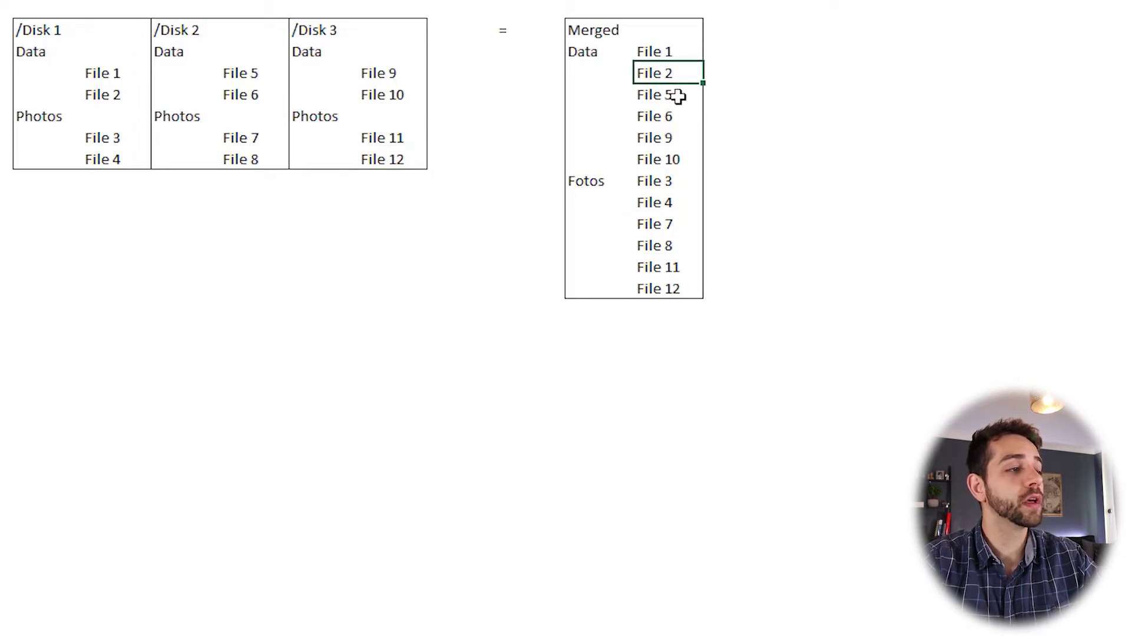
left_click(677, 97)
left_click(677, 117)
left_click(684, 154)
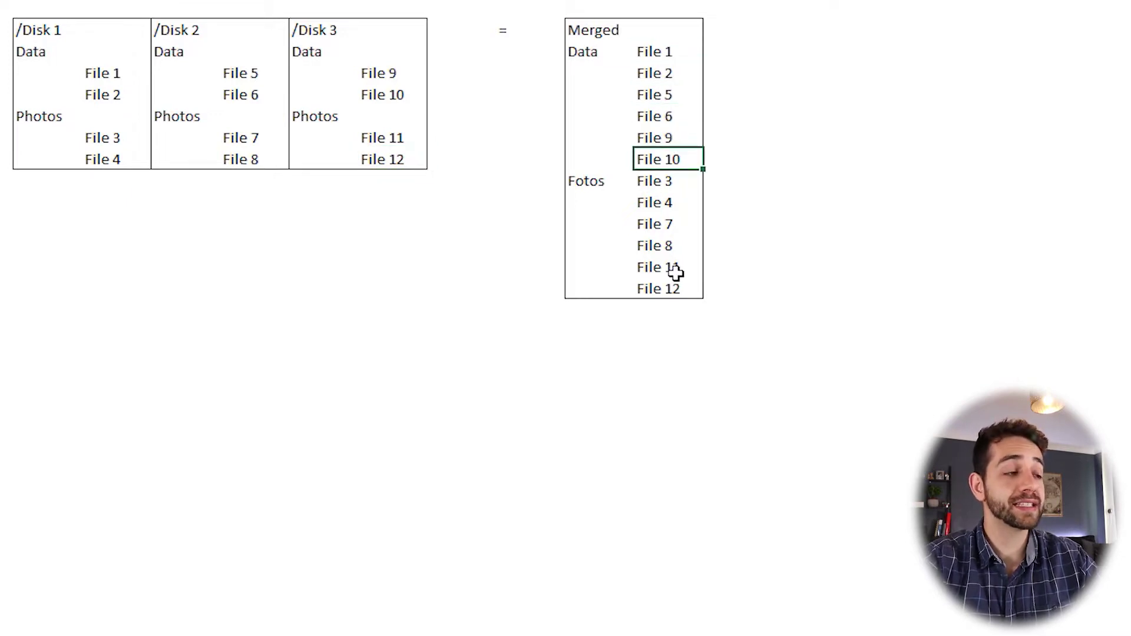
Step: Select the /Disk 1, /Disk 2 and /Disk 3 blocks to compare them
left_click_drag(9, 26, 116, 196)
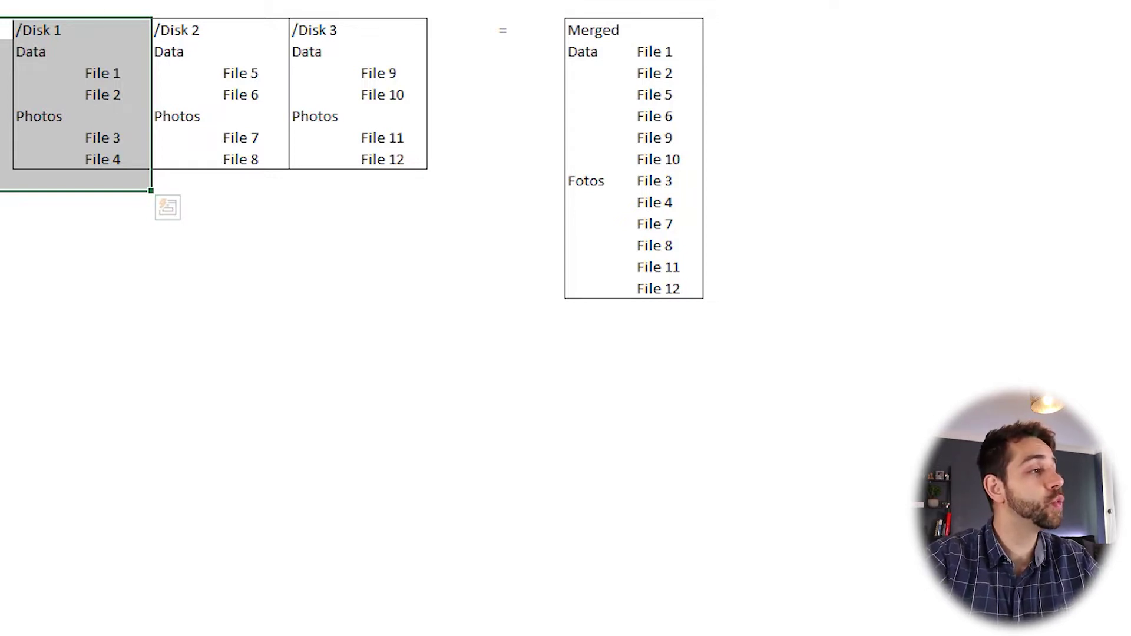
scroll(222, 203, "up", 3)
left_click(196, 5)
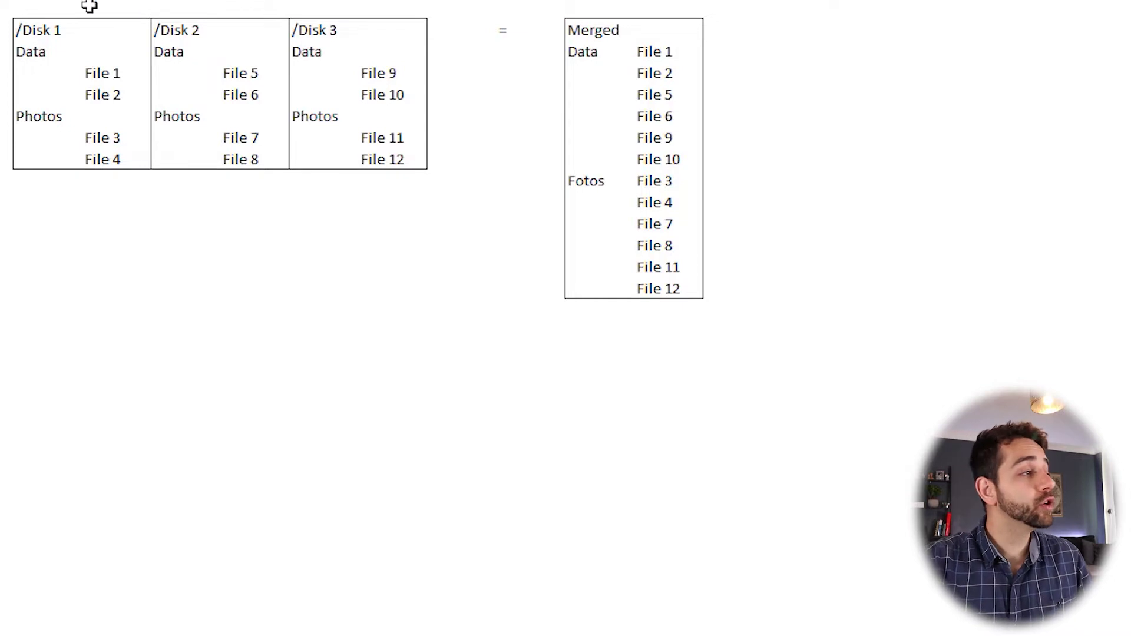
left_click_drag(21, 30, 253, 177)
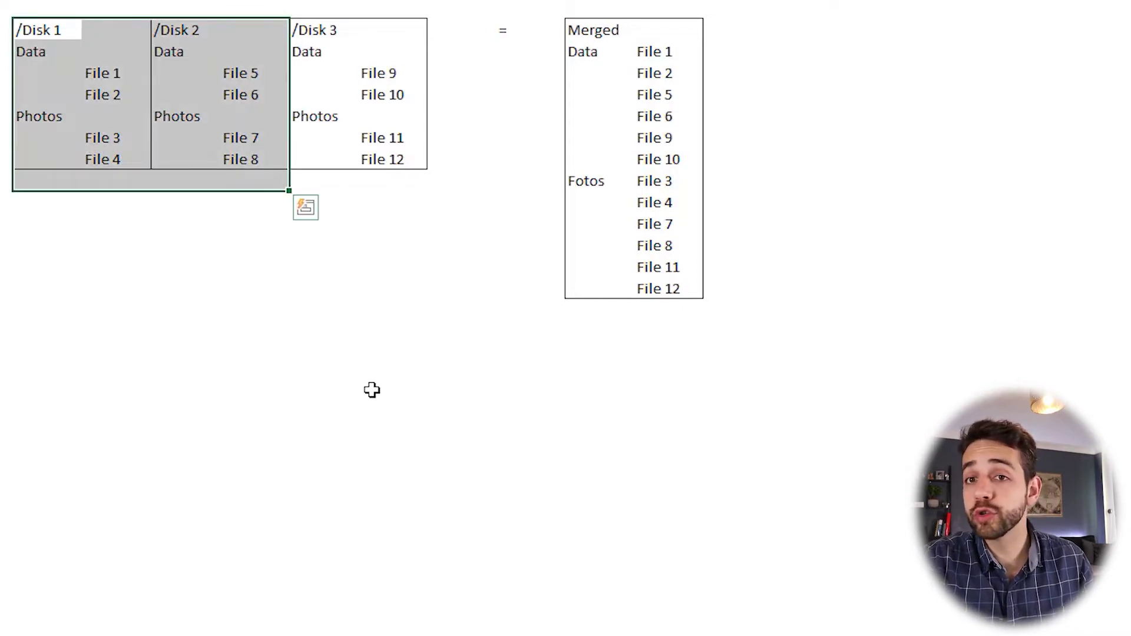
left_click_drag(323, 30, 328, 96)
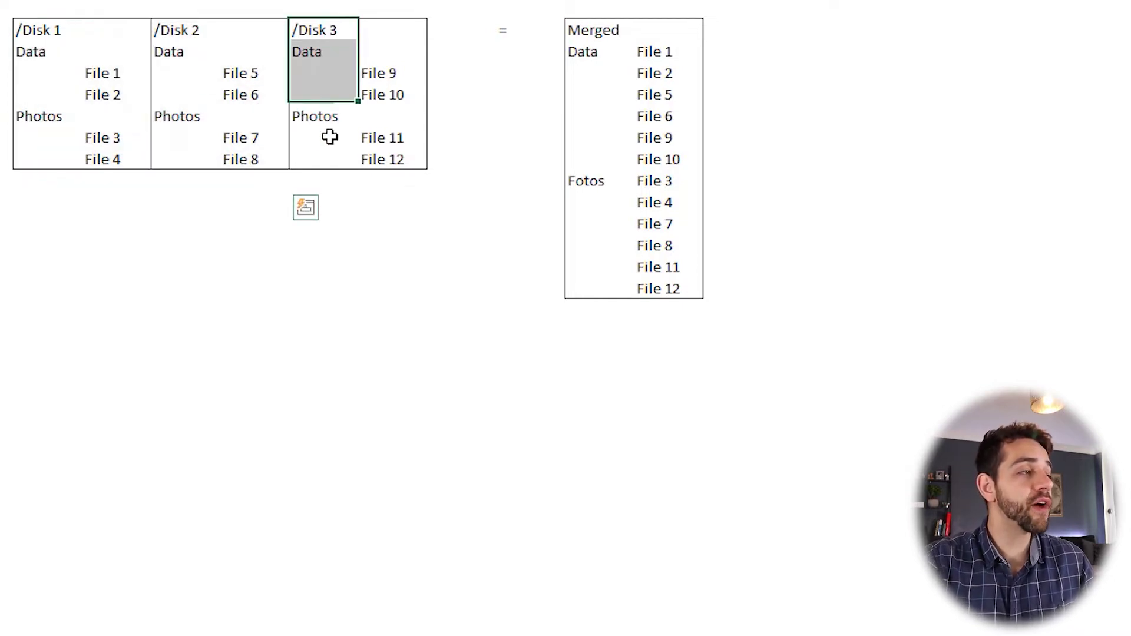
left_click_drag(329, 137, 376, 174)
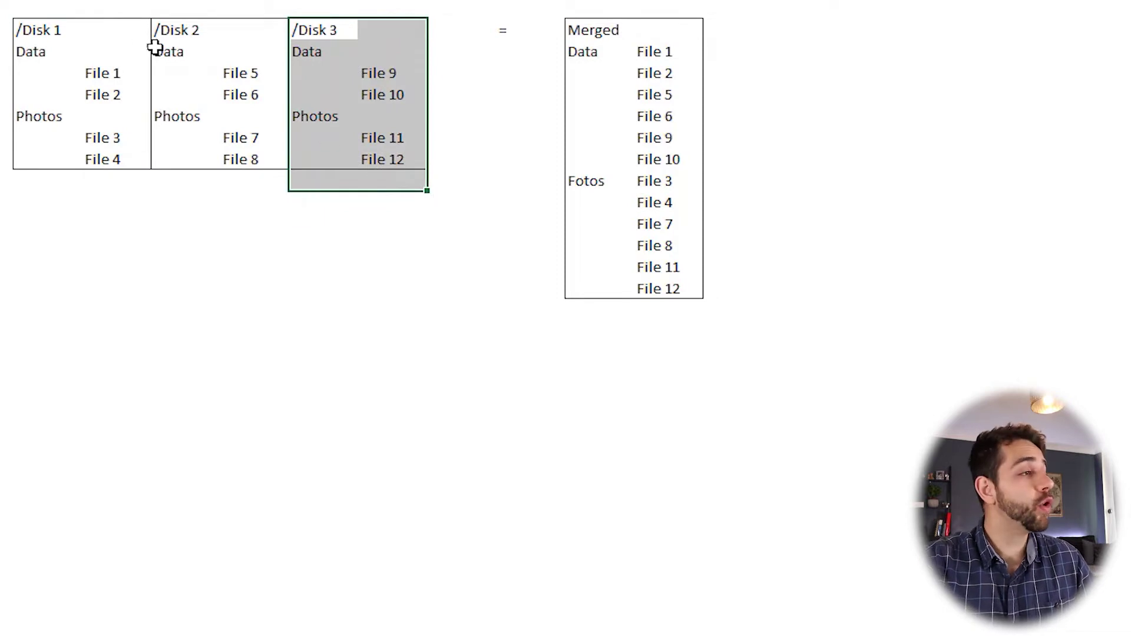
left_click(151, 33)
left_click(81, 34)
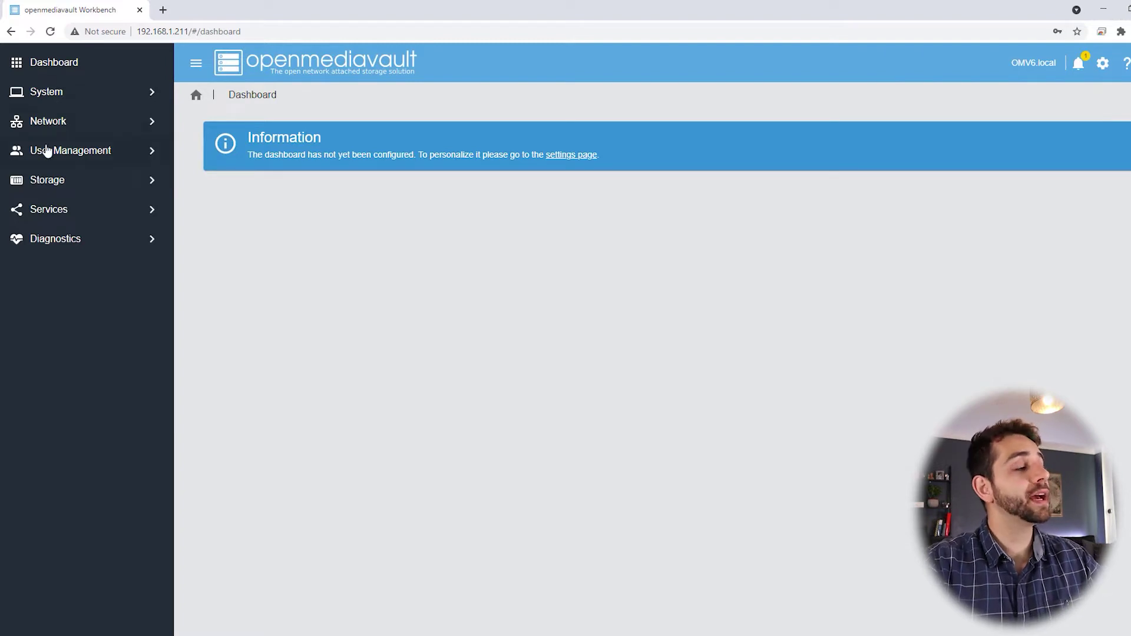
Step: Check the RAID 5 array under RAID Management, then select dockerapp in Shared Folders
left_click(52, 185)
left_click(88, 239)
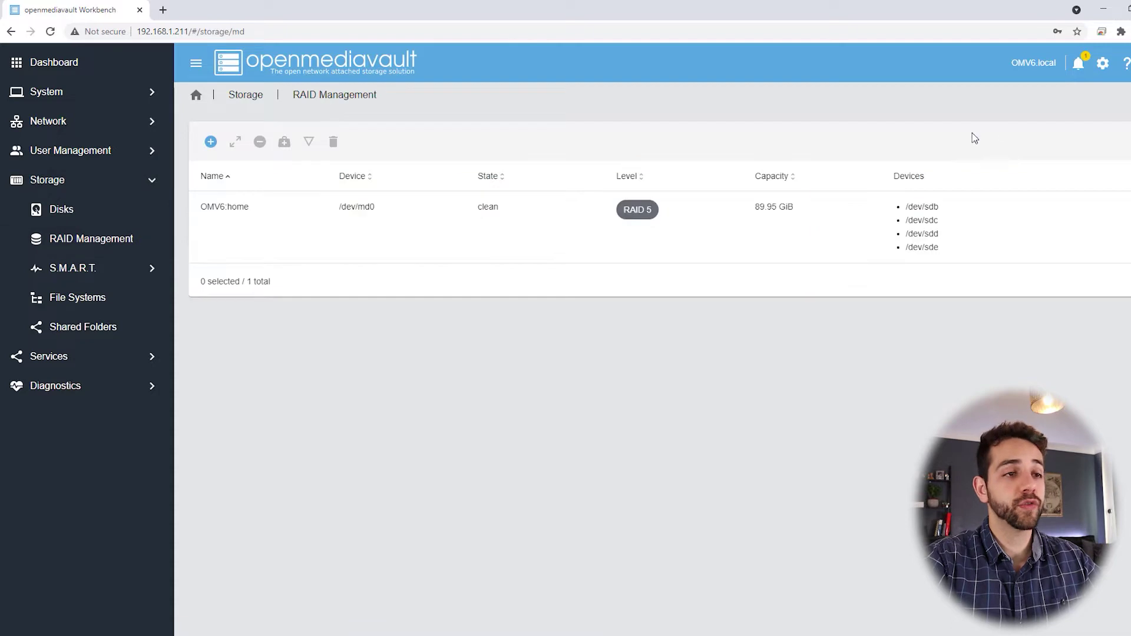
left_click(943, 218)
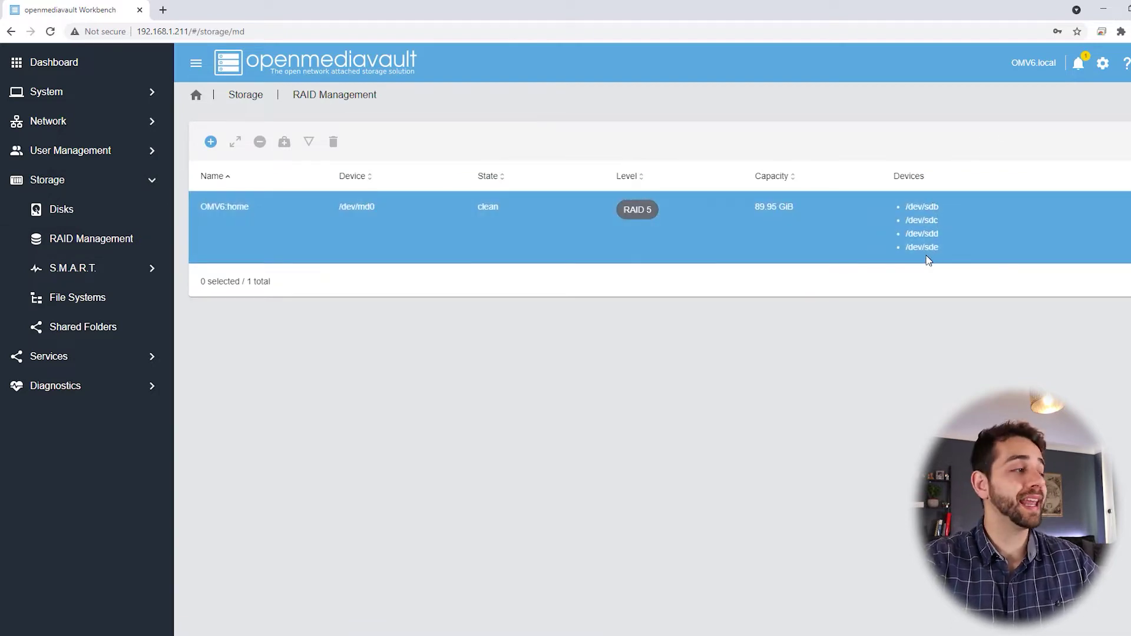
left_click(59, 328)
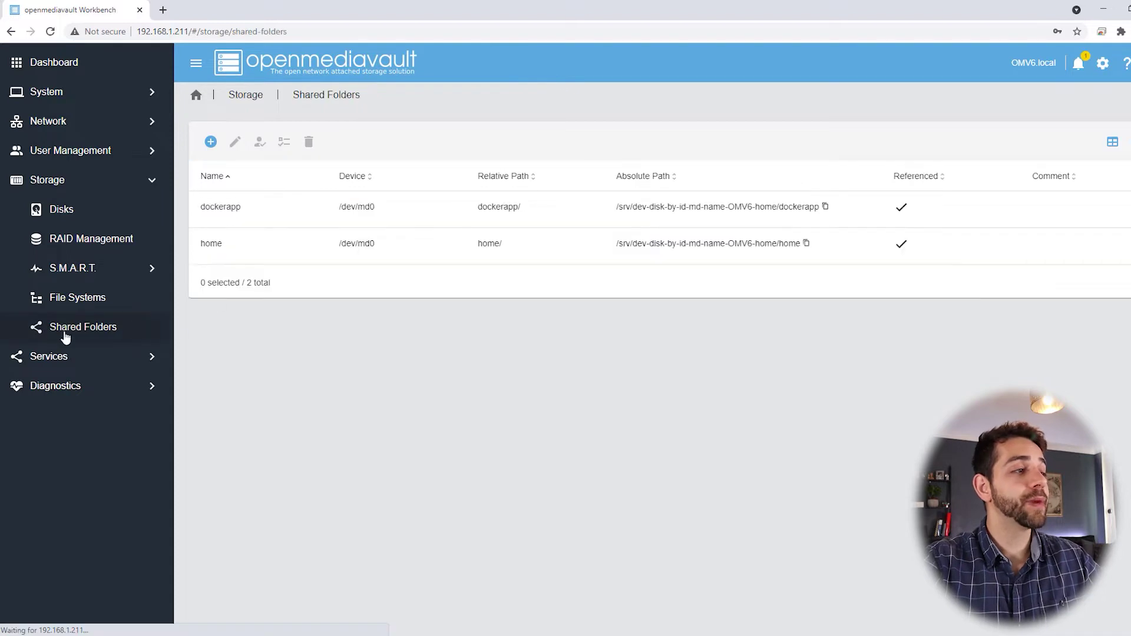
left_click(337, 211)
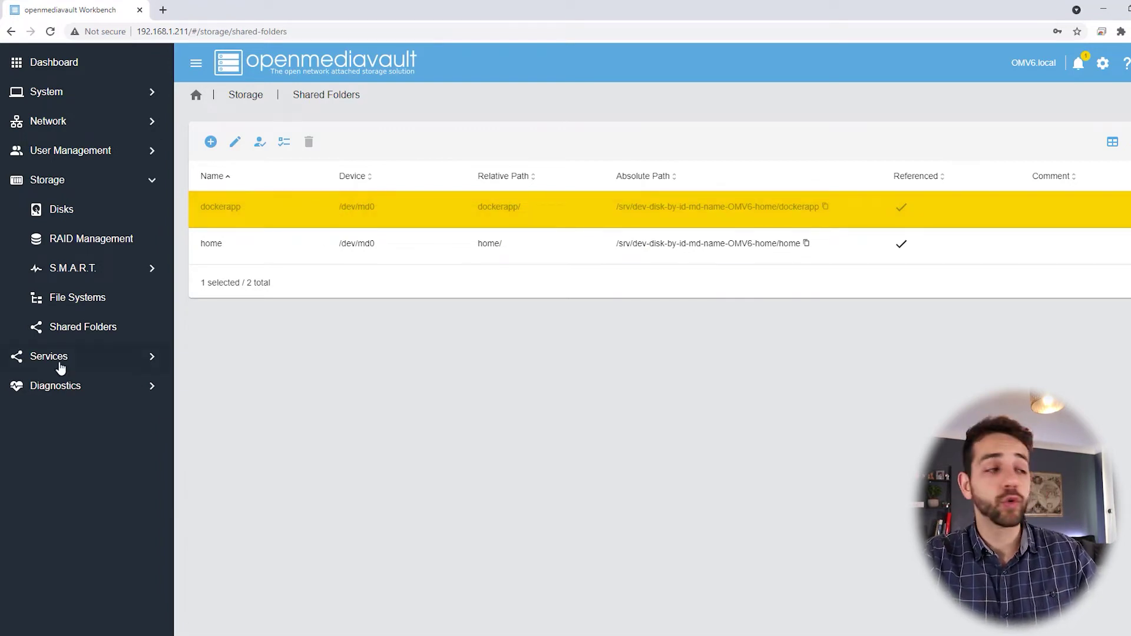
left_click(60, 366)
Step: Delete the dockerapp and home SMB/CIFS shares
left_click(94, 326)
left_click(884, 164)
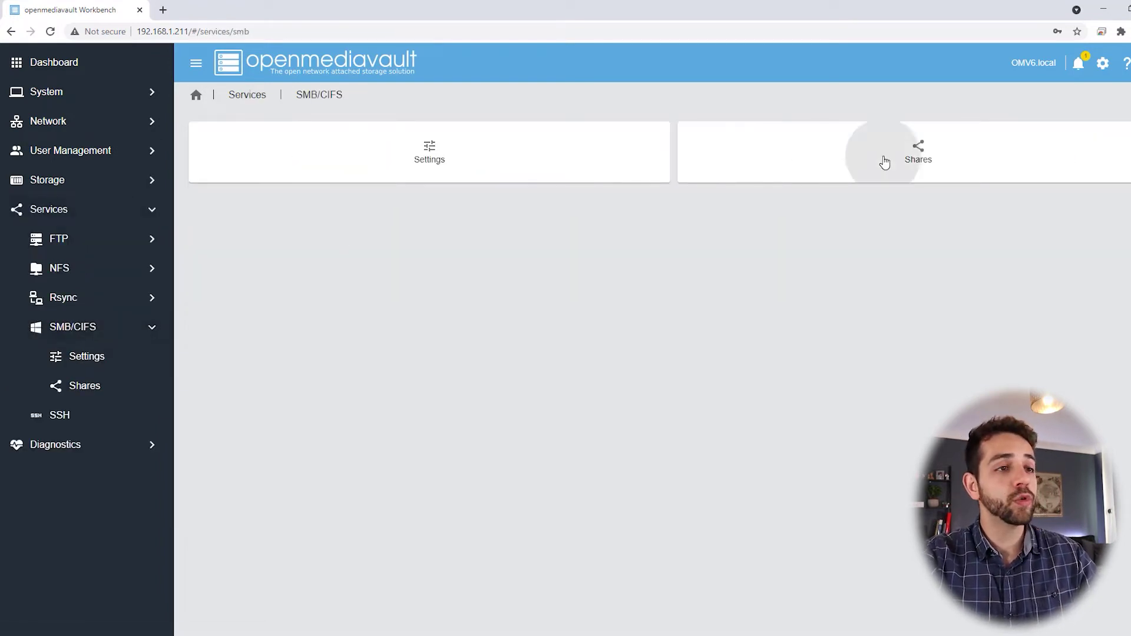
left_click(699, 223)
left_click(271, 142)
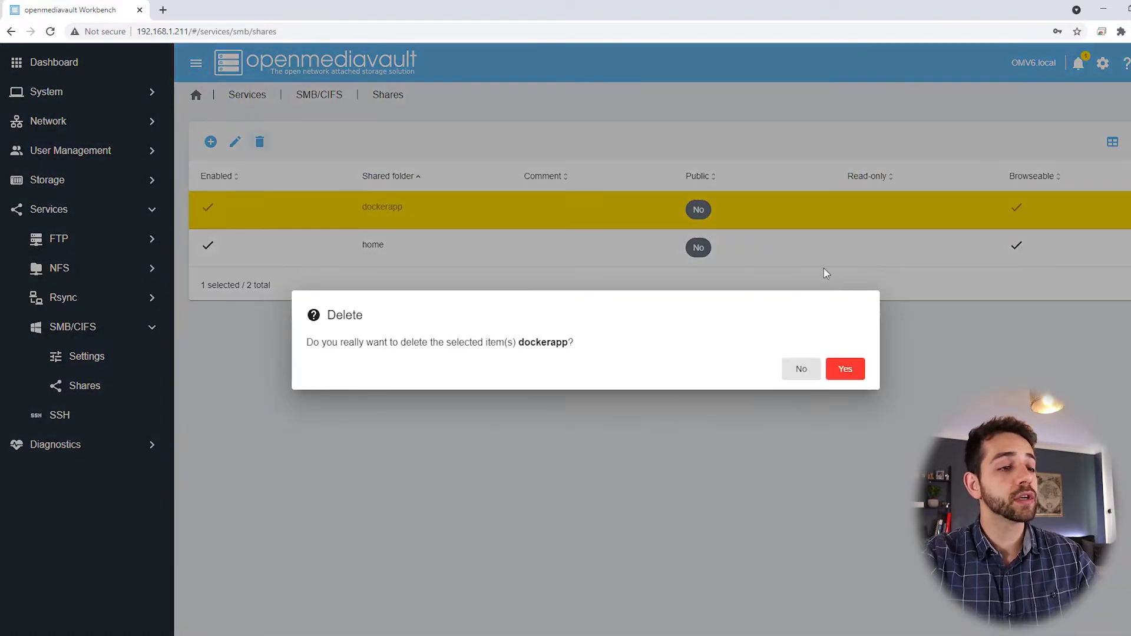
left_click(852, 369)
left_click(764, 243)
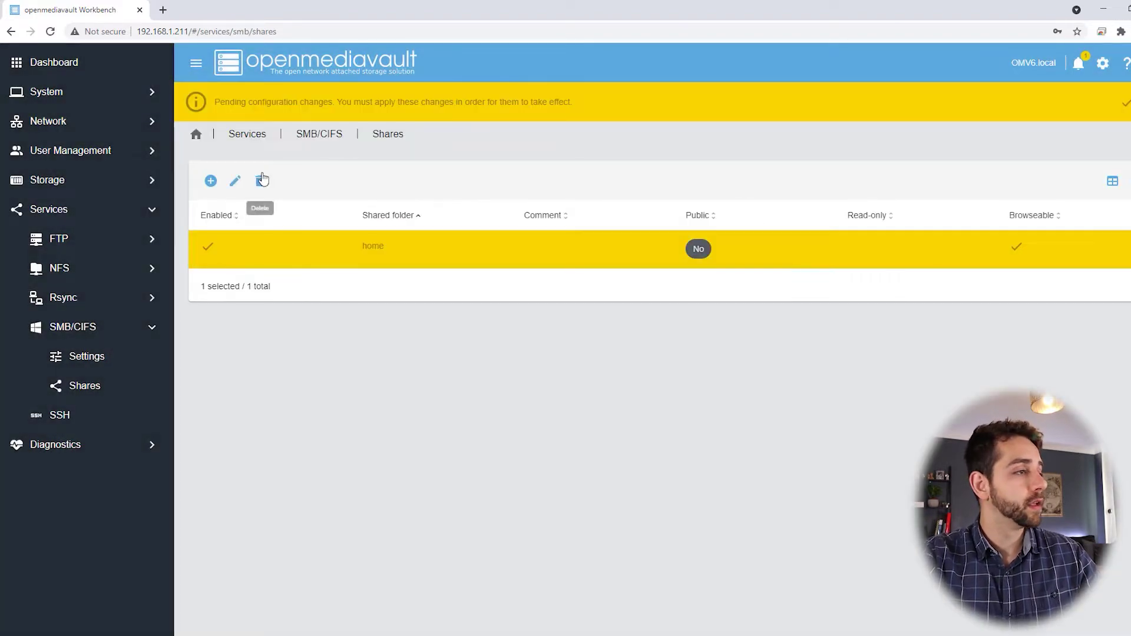
left_click(259, 180)
left_click(849, 369)
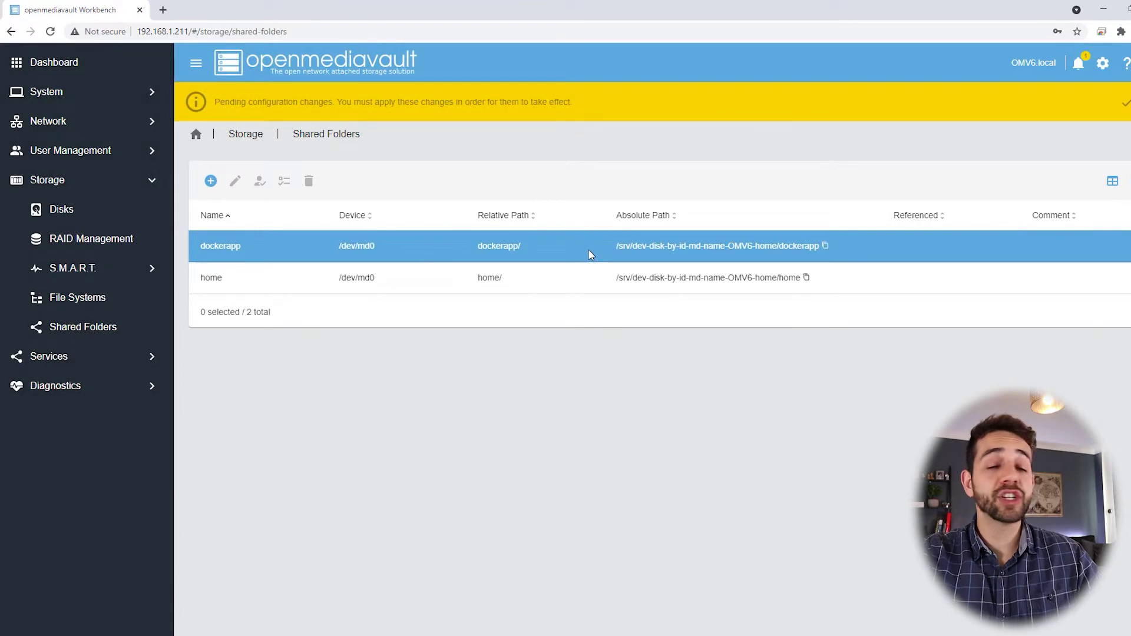
Step: Delete the dockerapp and home shared folders
left_click(588, 248)
left_click(309, 181)
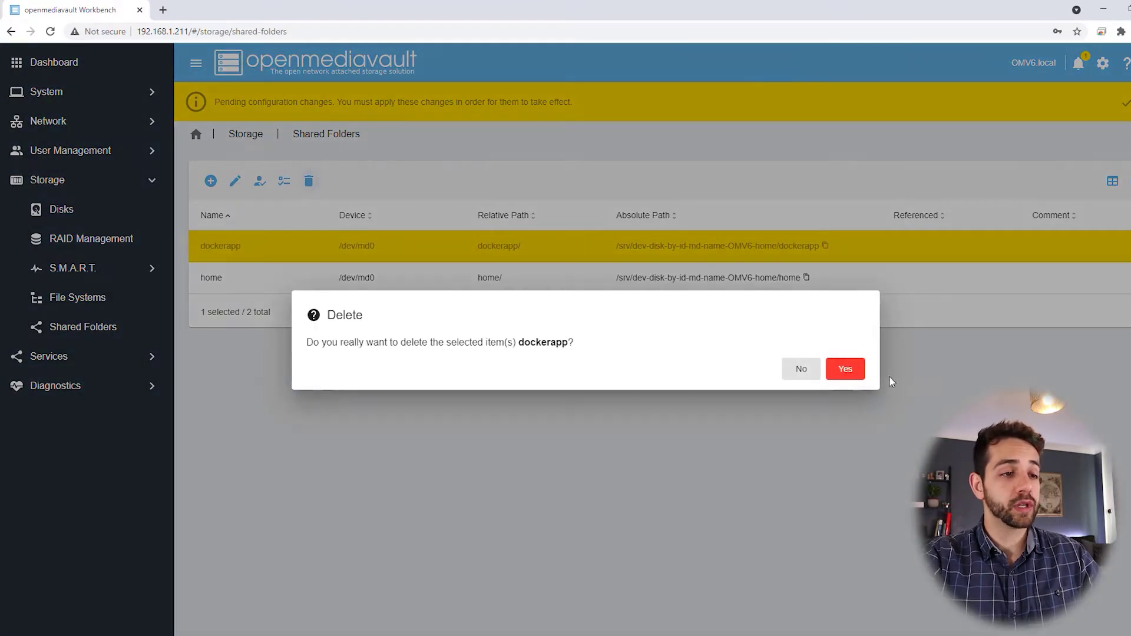
left_click(846, 369)
left_click(836, 246)
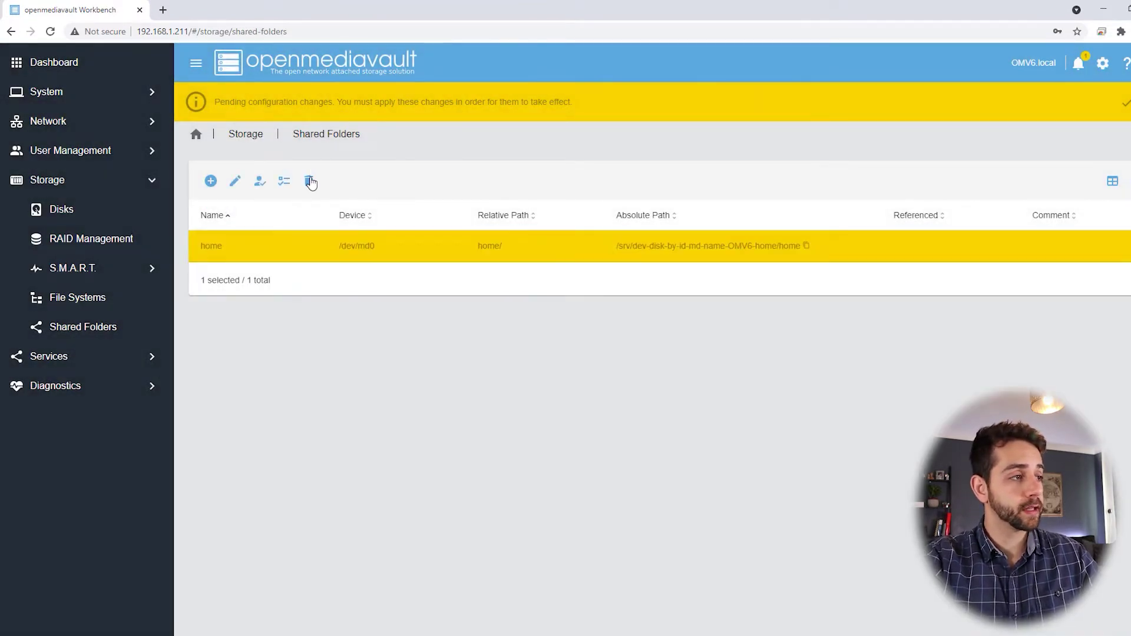
left_click(309, 181)
left_click(849, 369)
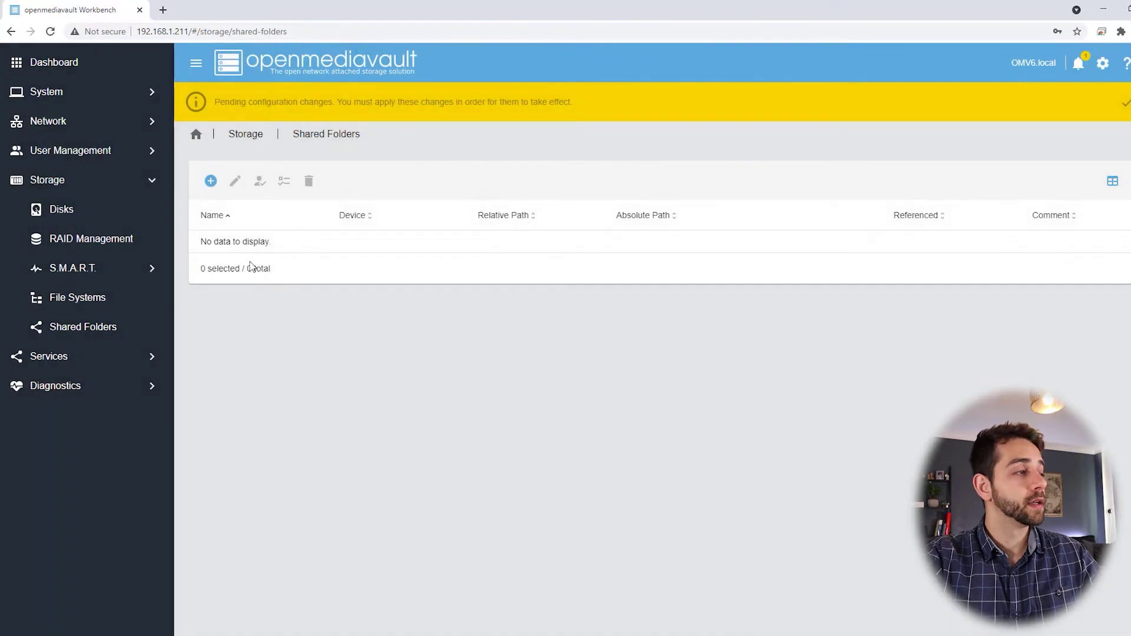
Step: Delete the /dev/md0 file system
left_click(89, 270)
left_click(138, 241)
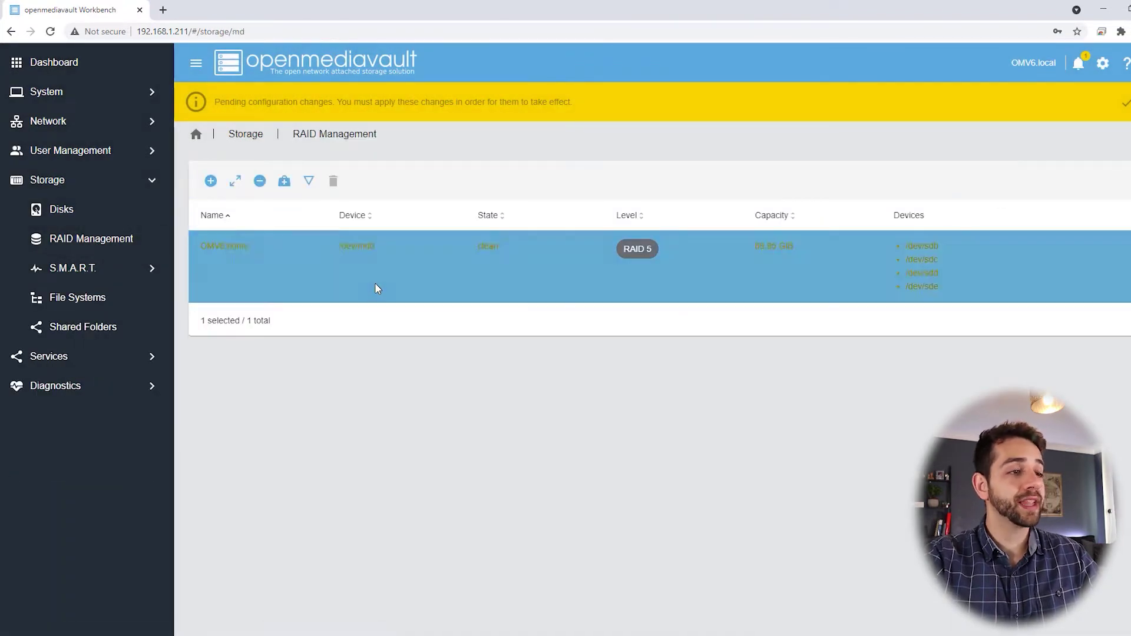
left_click(374, 283)
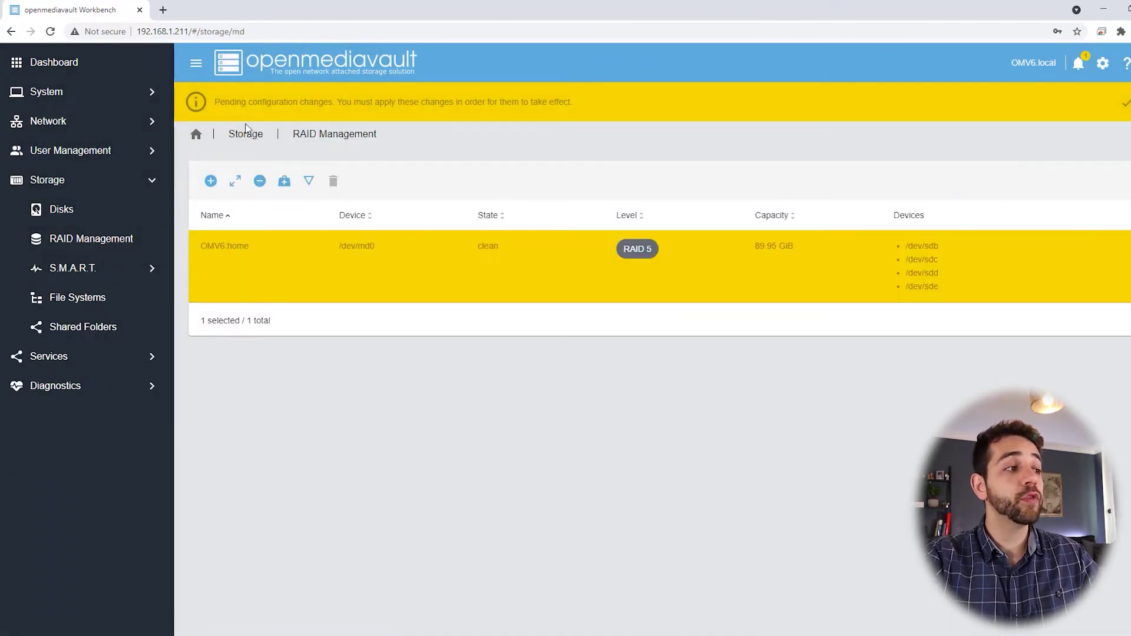
left_click(93, 301)
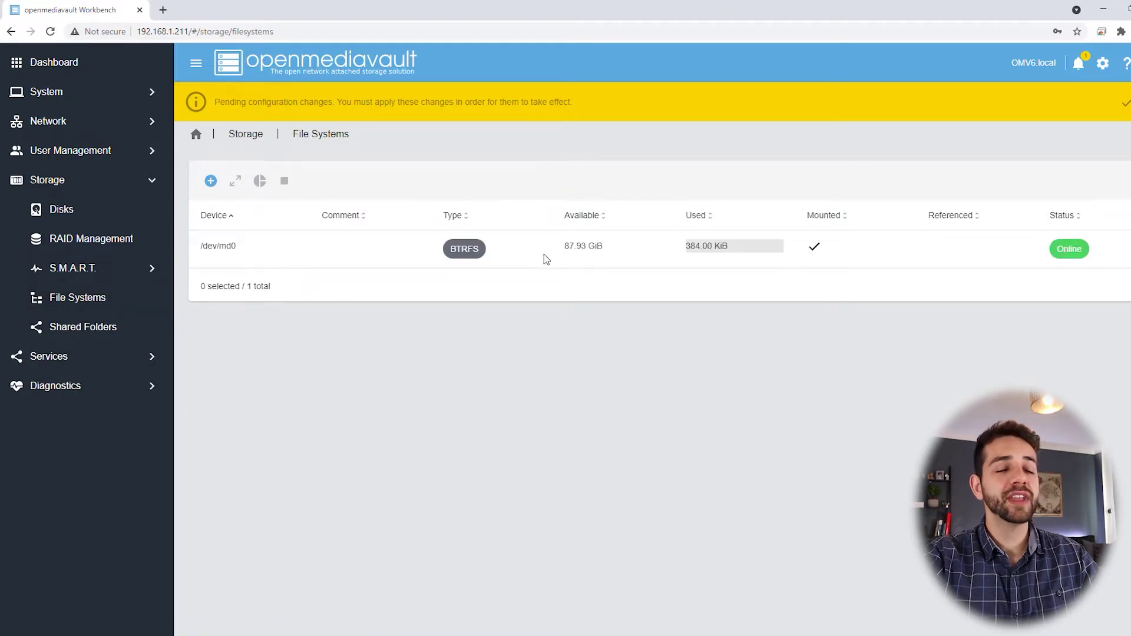
left_click(473, 234)
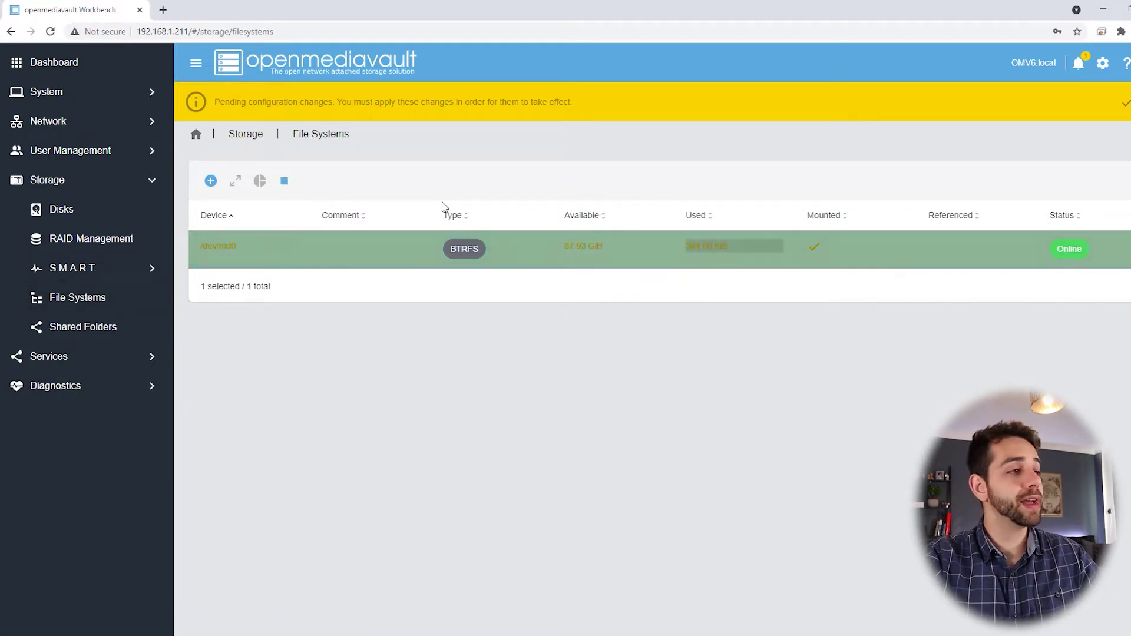
left_click(284, 181)
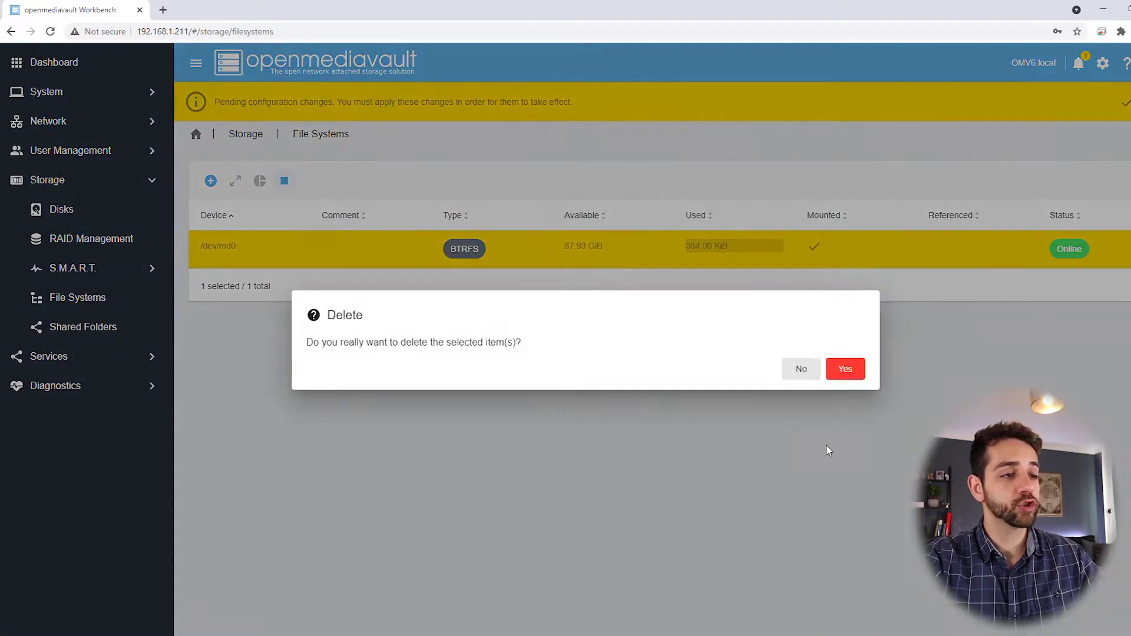
left_click(845, 369)
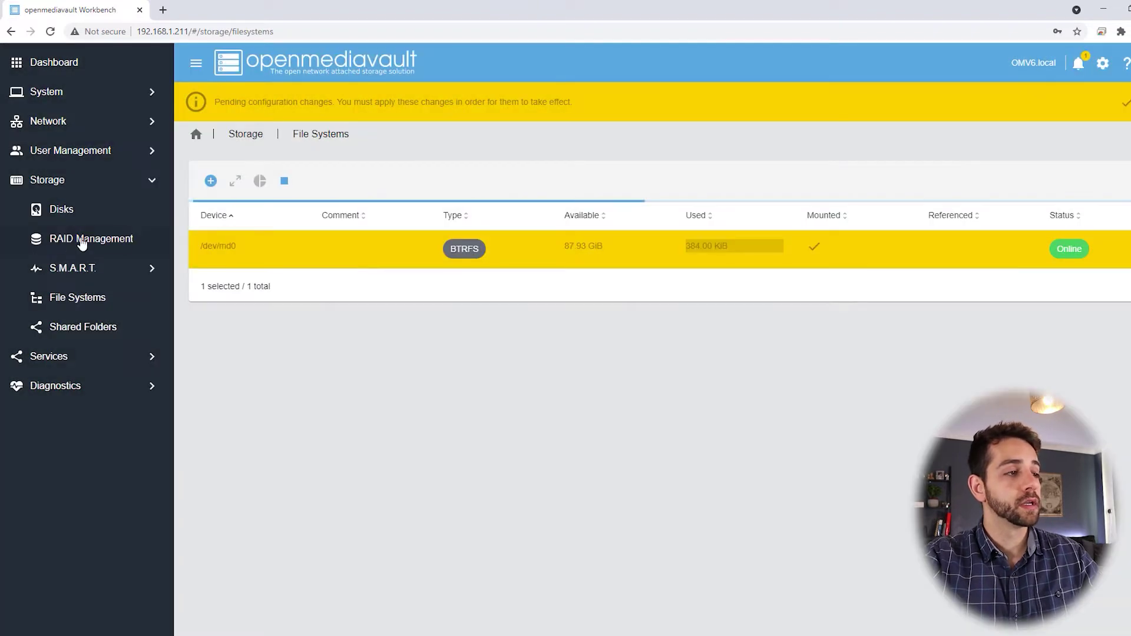
Step: Delete the OMV6:home RAID array and apply the pending configuration changes
left_click(83, 239)
left_click(719, 276)
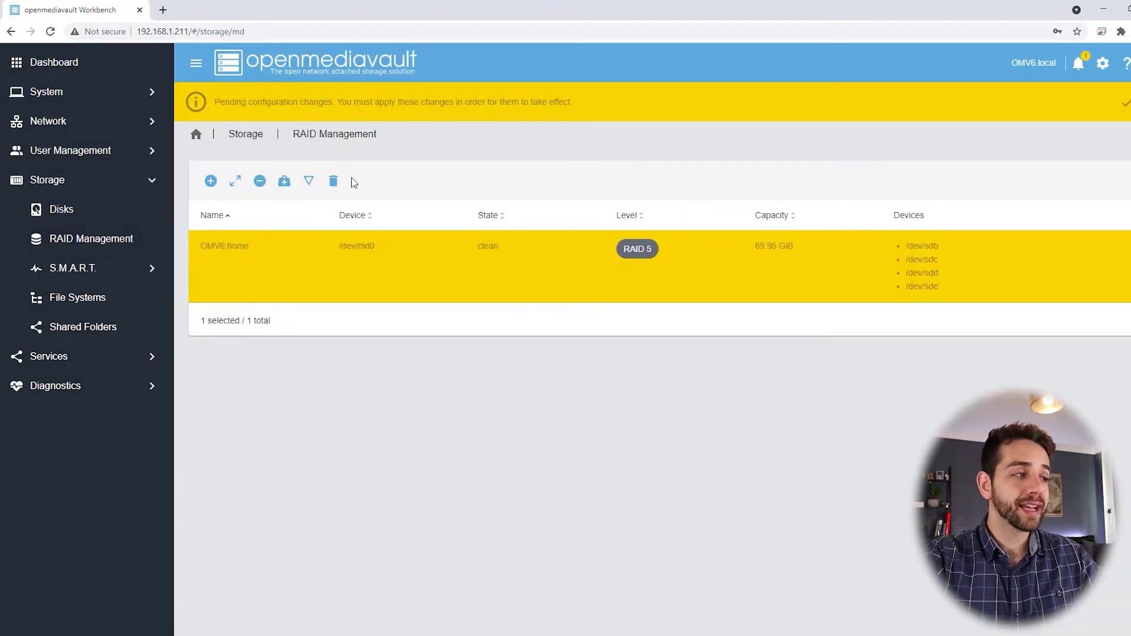
left_click(333, 181)
left_click(849, 369)
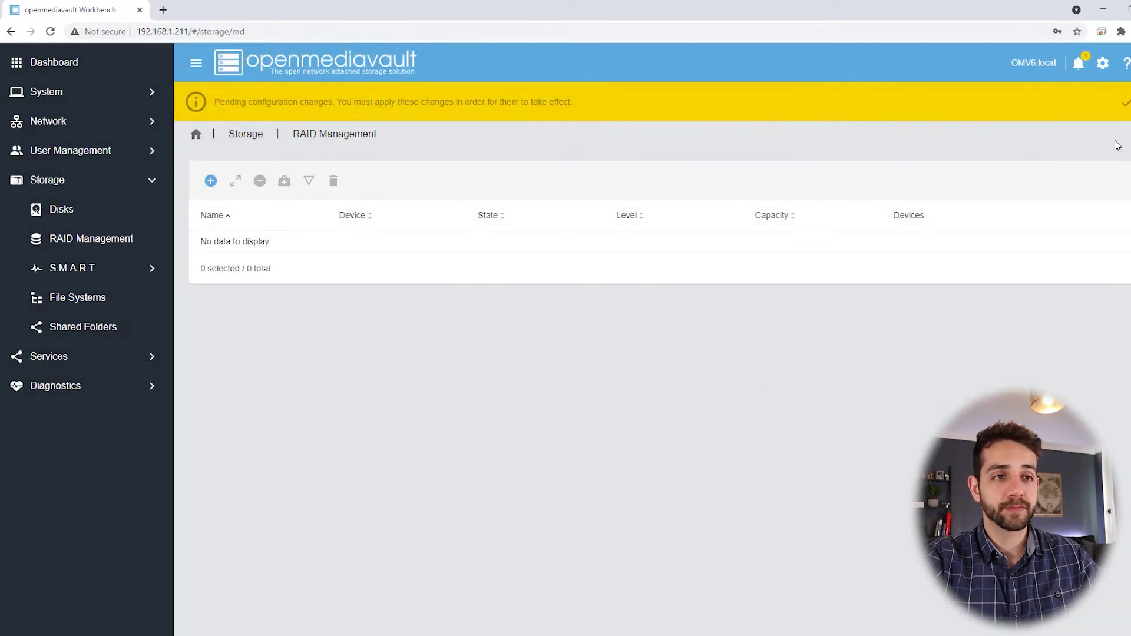
left_click(1125, 104)
left_click(844, 367)
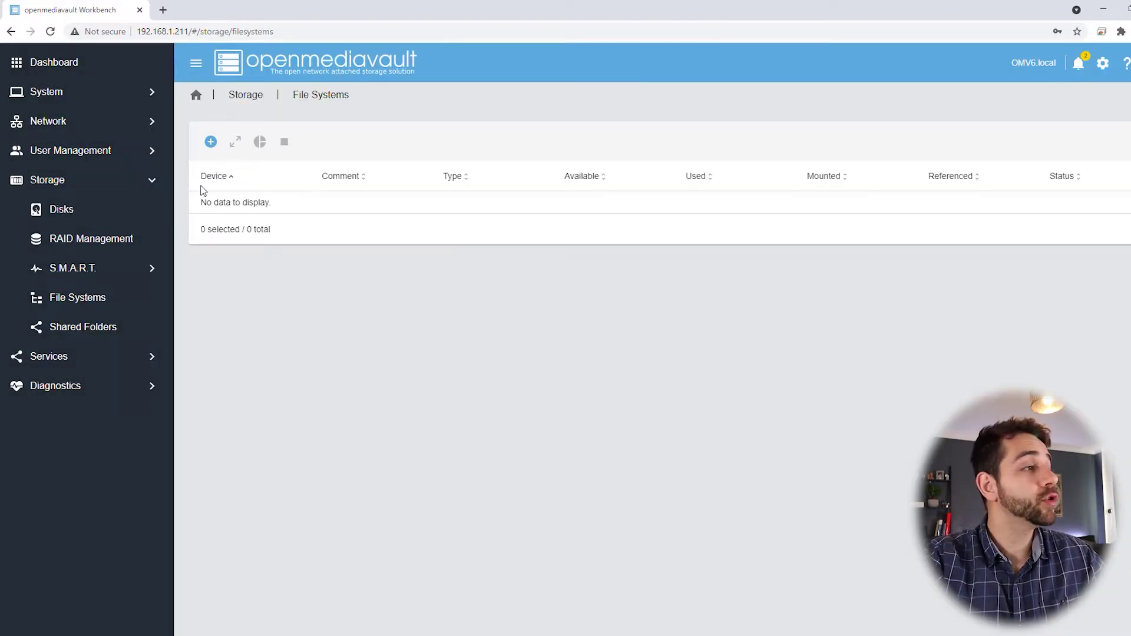
Step: Create a BTRFS file system on disk /dev/sdb
left_click(211, 142)
left_click(246, 174)
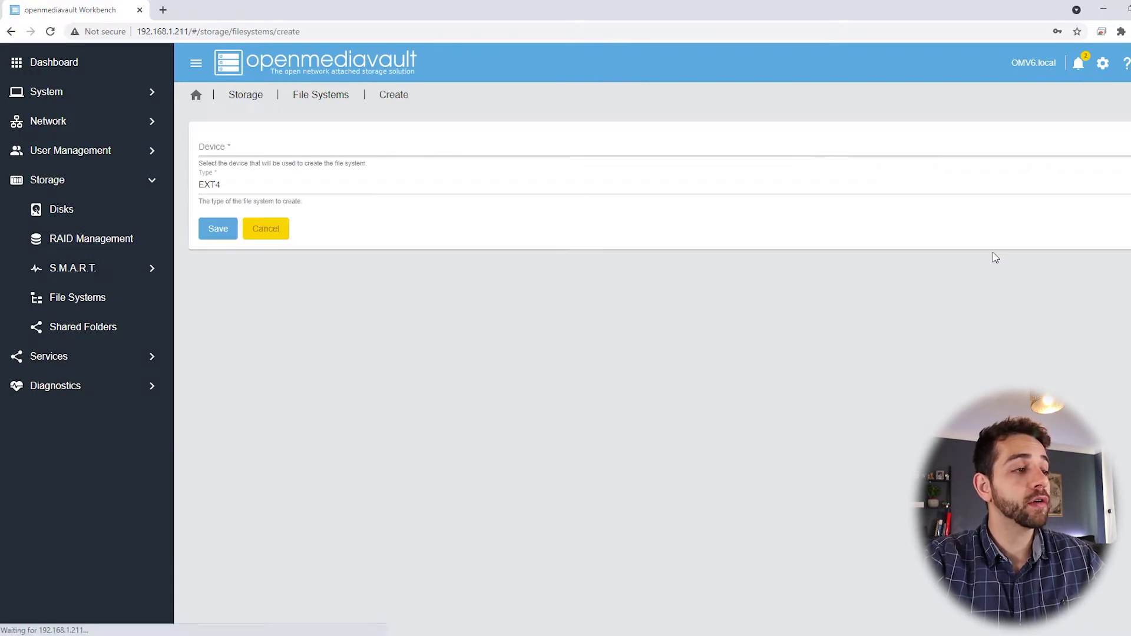
left_click(240, 157)
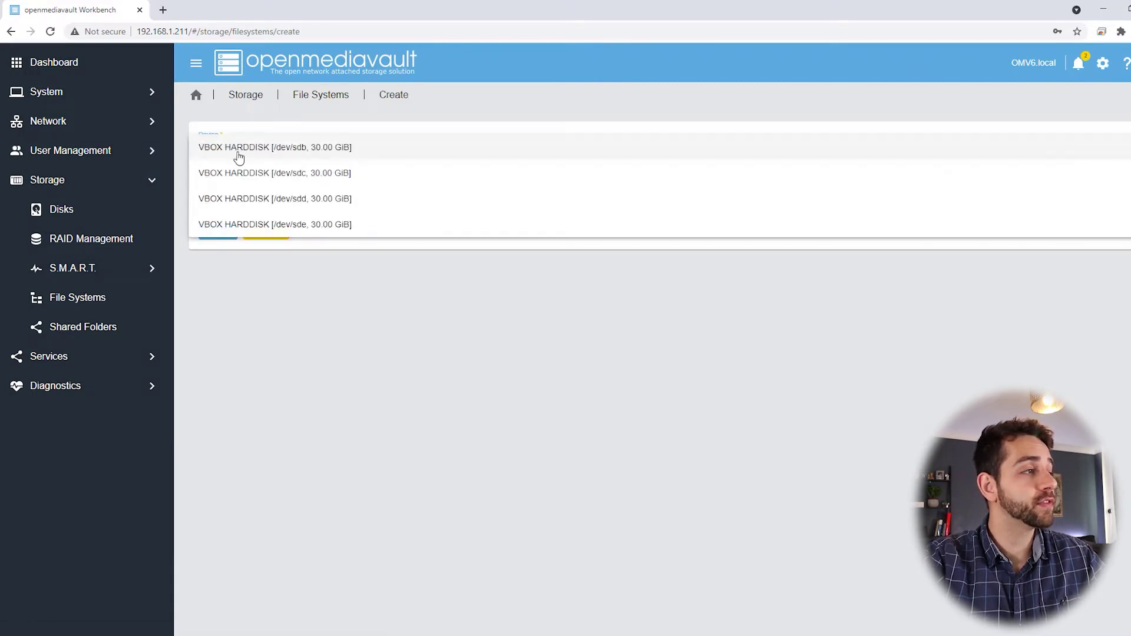
left_click(315, 148)
left_click(236, 186)
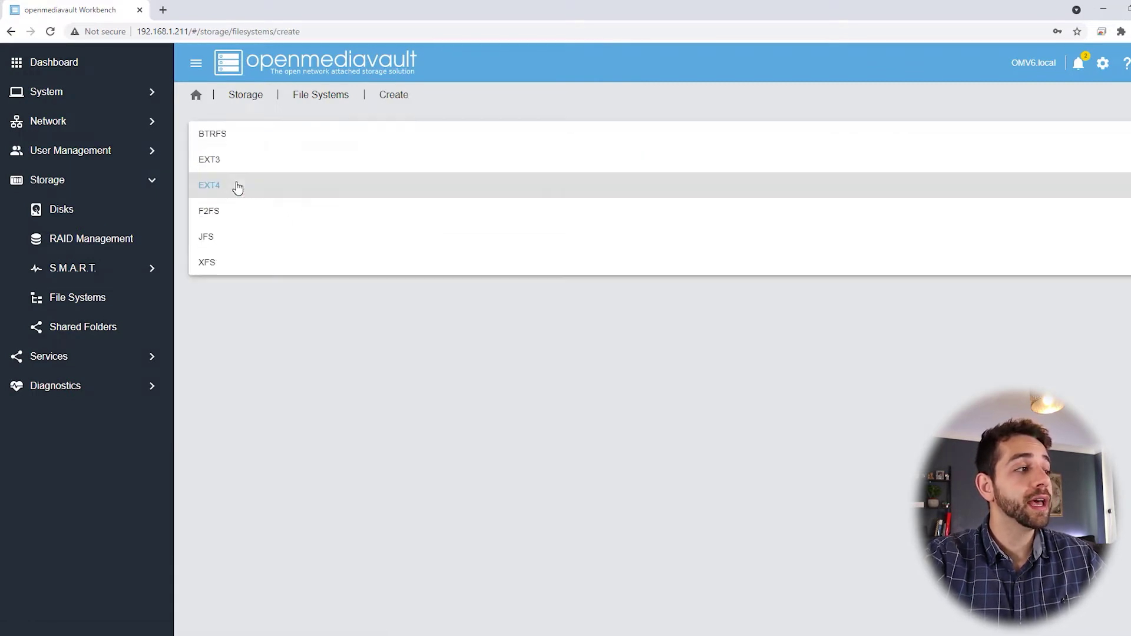
left_click(234, 144)
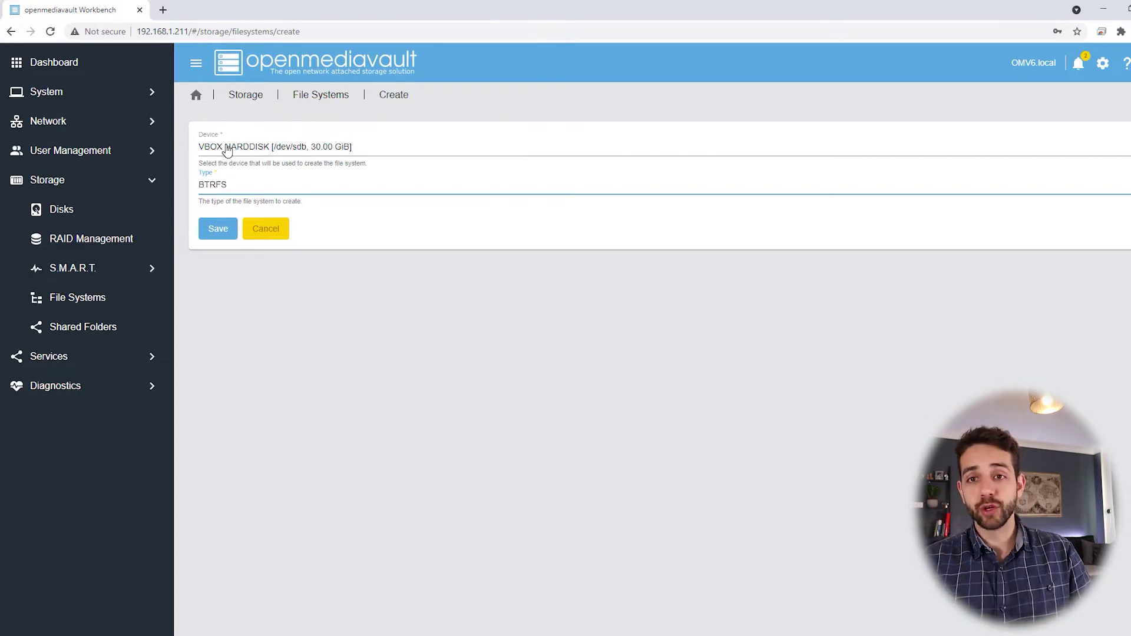
left_click(223, 229)
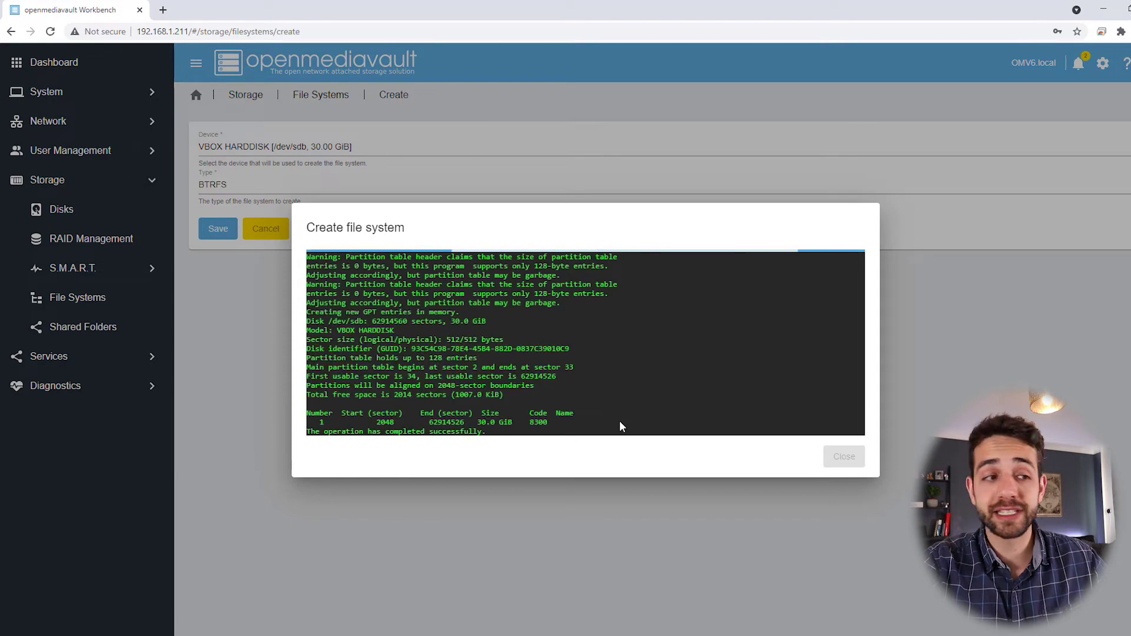
left_click(844, 455)
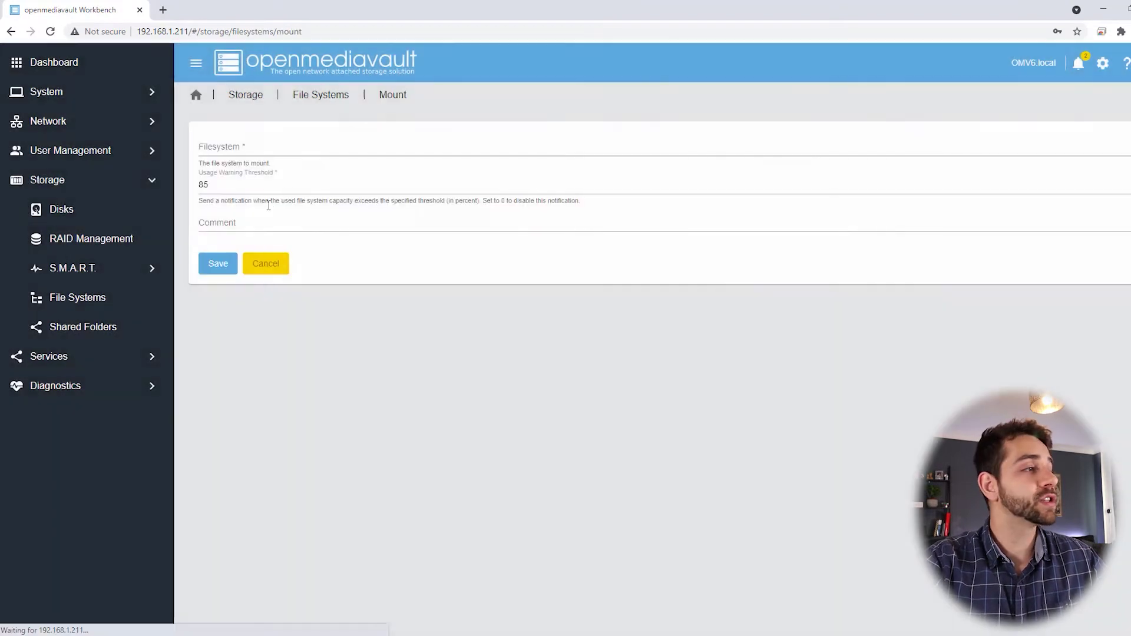
Step: Mount the new /dev/sdb1 file system
left_click(241, 158)
left_click(224, 152)
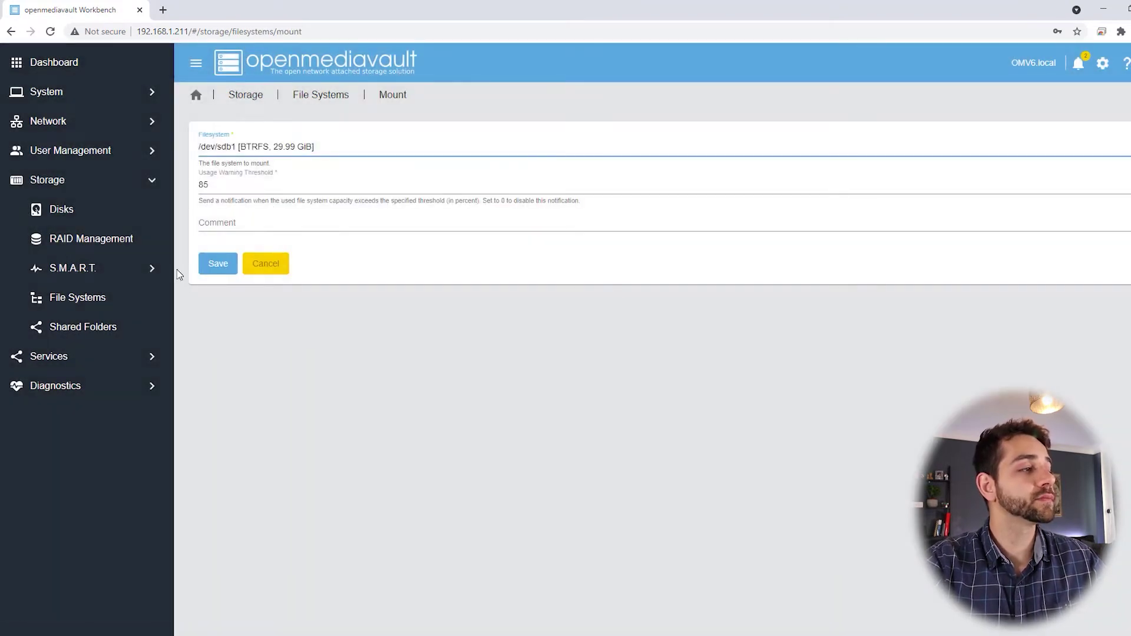
left_click(219, 267)
left_click(846, 377)
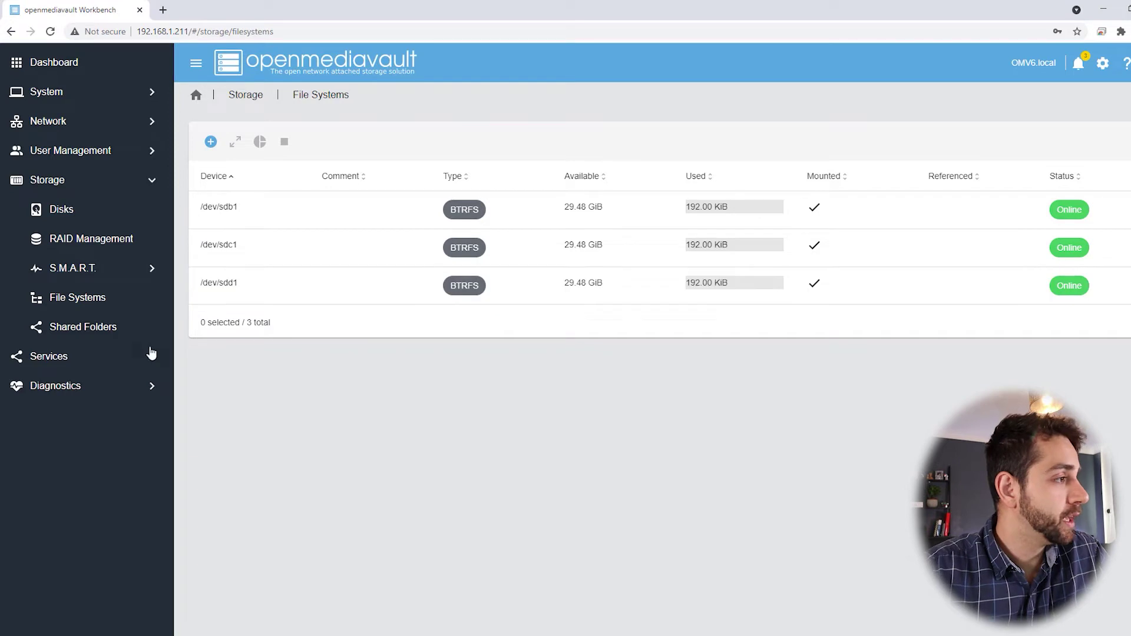
Step: Create the data1 shared folder on /dev/sdb1
left_click(105, 335)
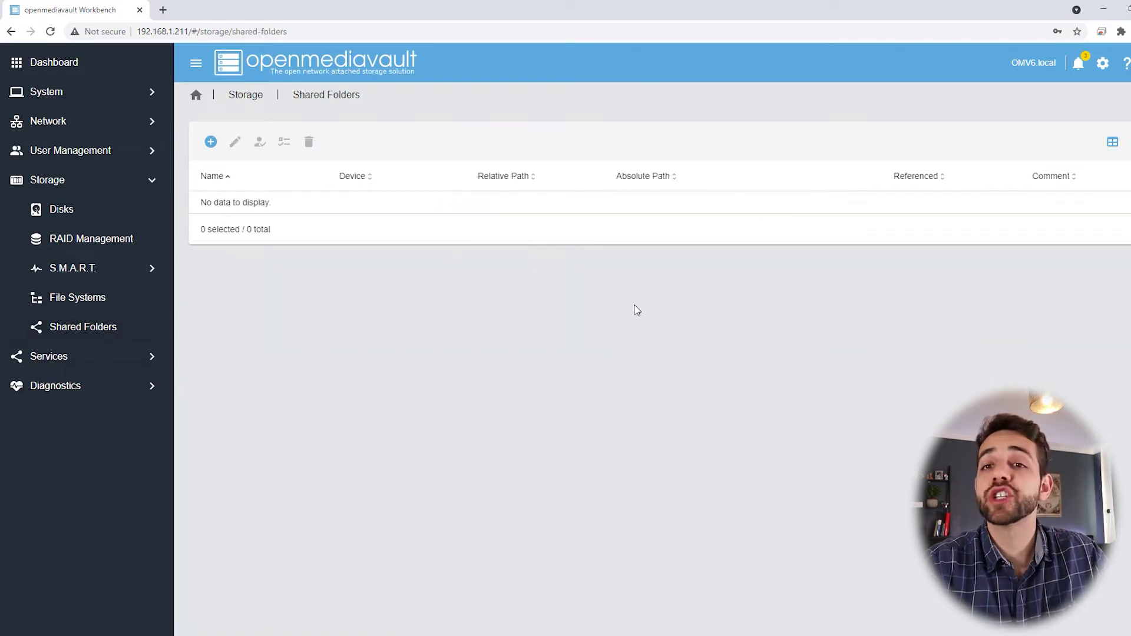
left_click(211, 142)
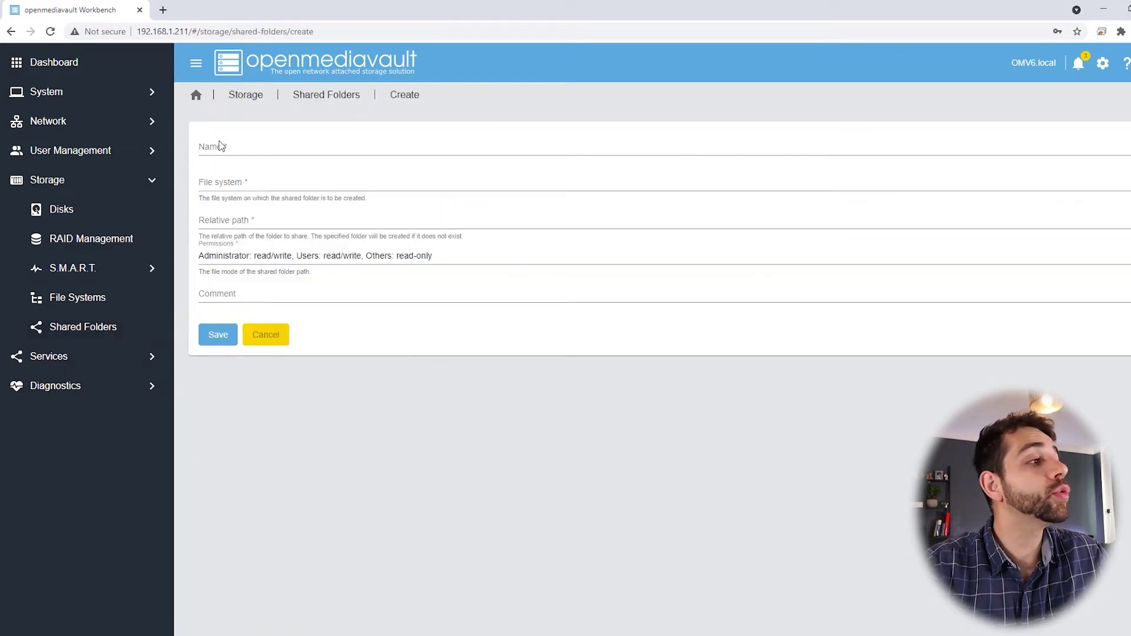
left_click(299, 149)
type("data1")
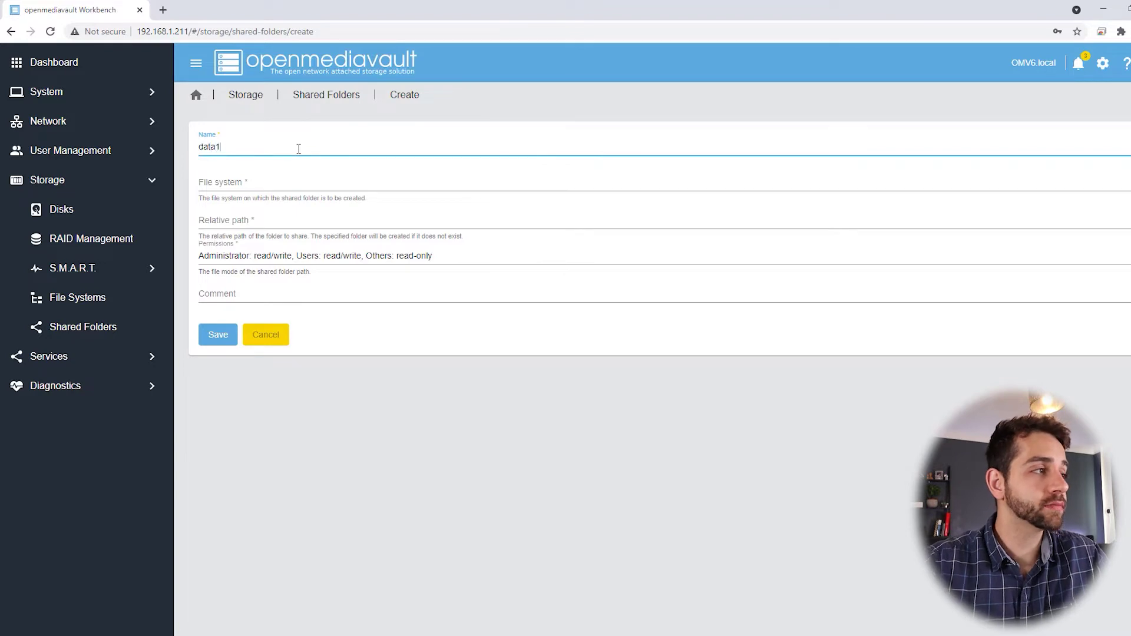
left_click(248, 184)
left_click(222, 182)
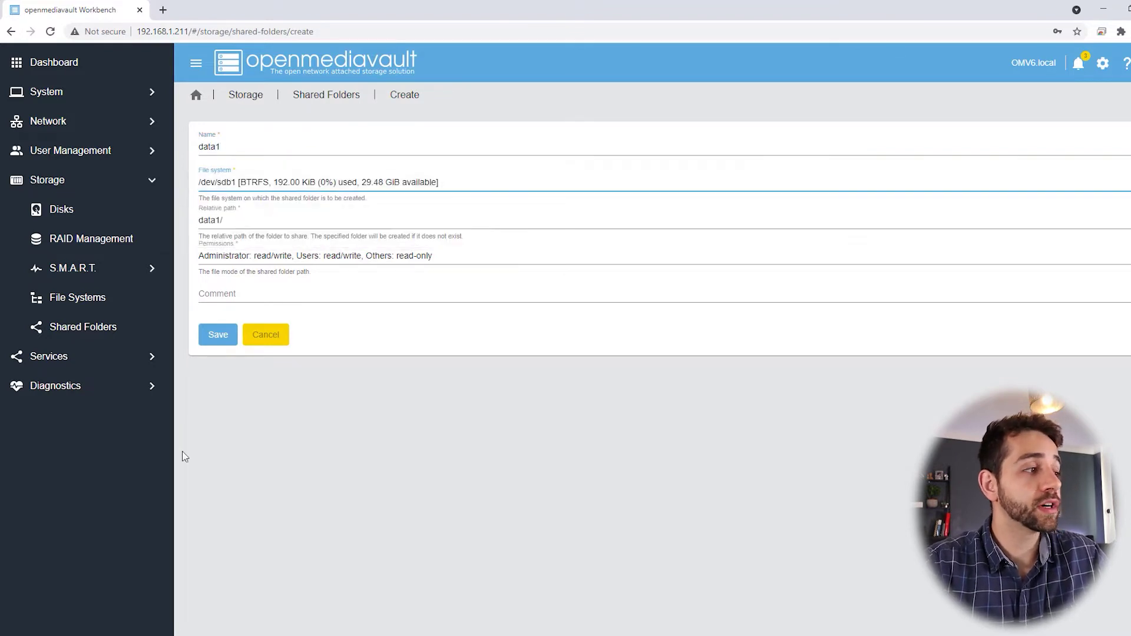
left_click(218, 341)
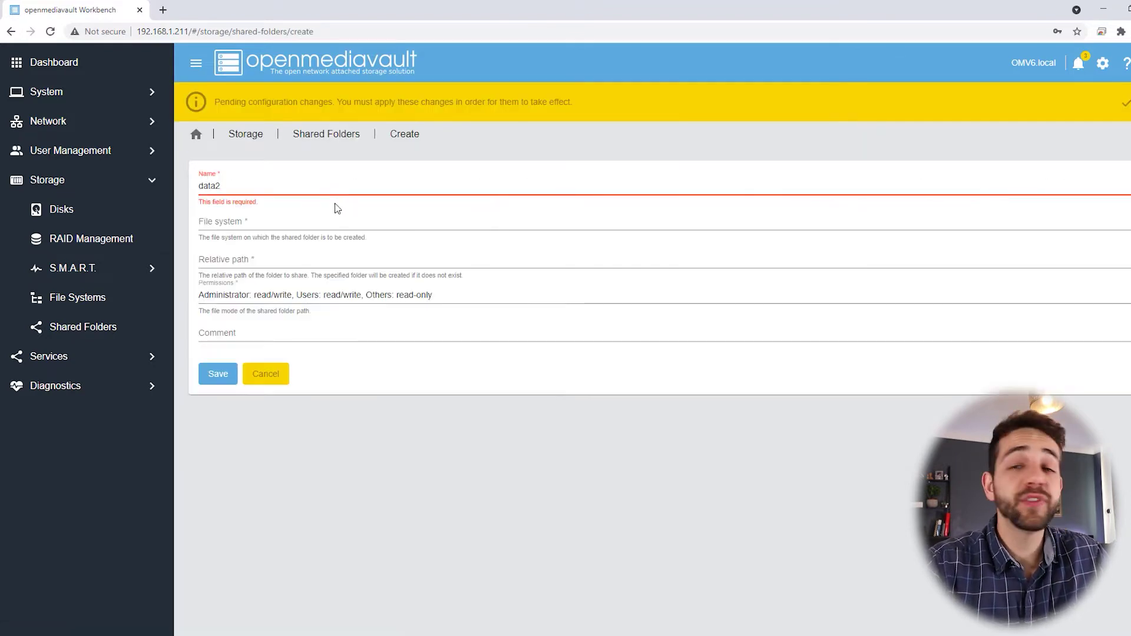
Step: Choose the file system for the data2 shared folder
left_click(318, 224)
left_click(258, 225)
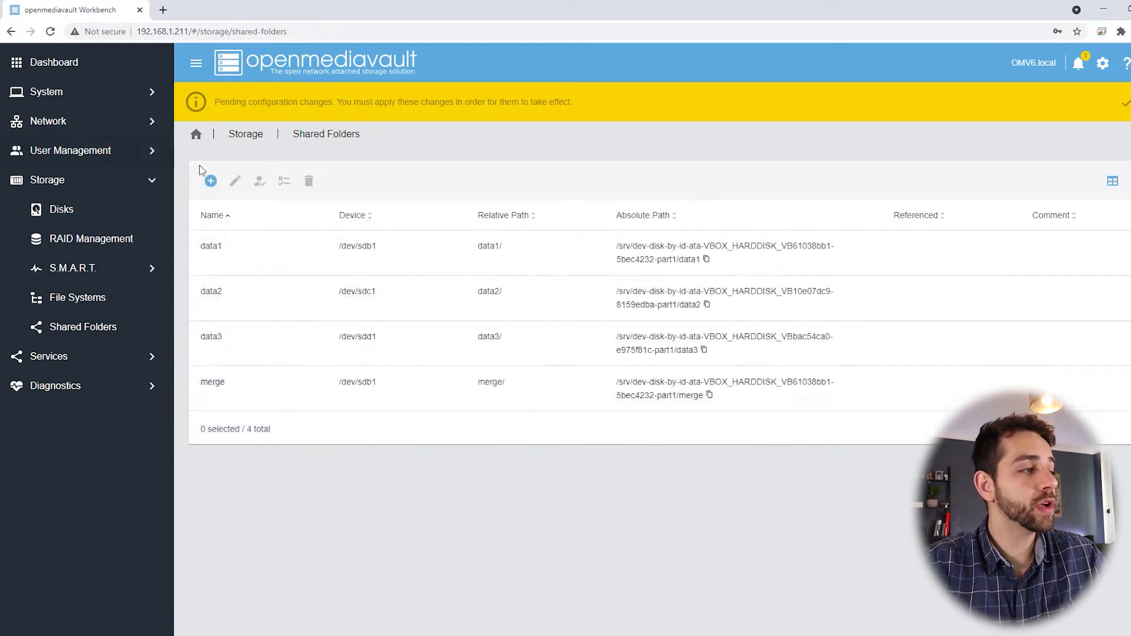
left_click(240, 260)
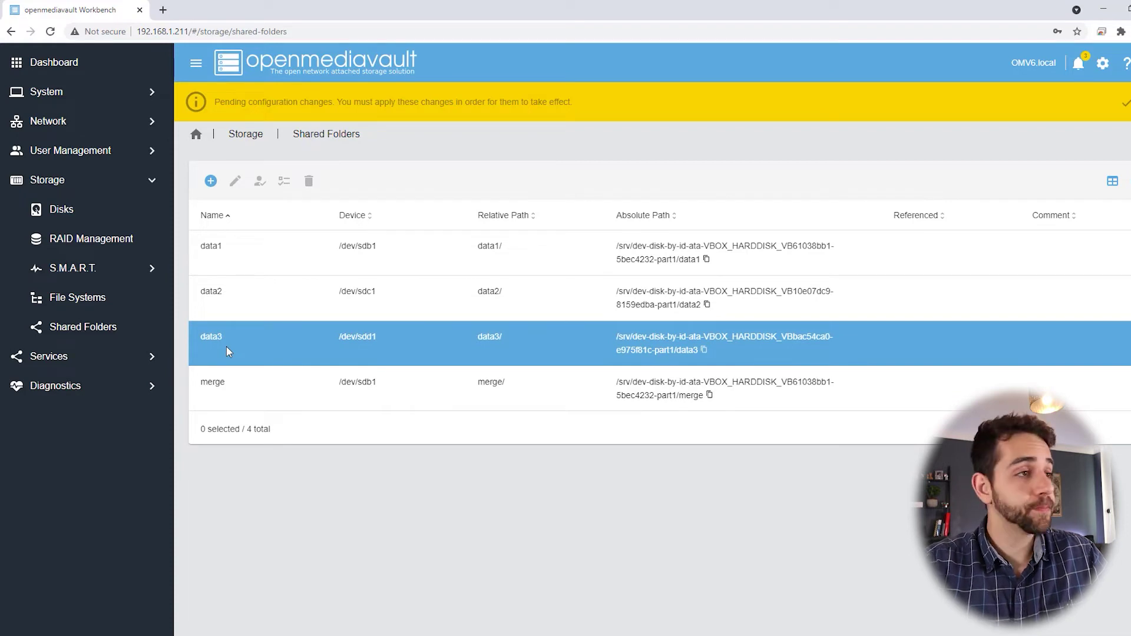
Step: Add SMB/CIFS shares for the data1 and data2 folders
left_click(40, 364)
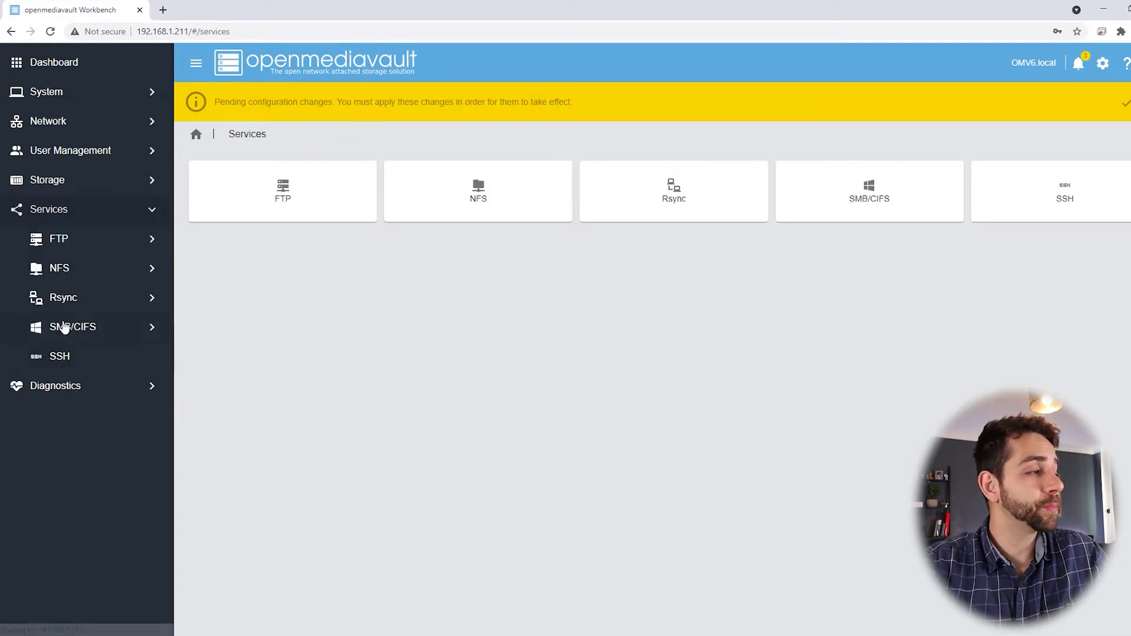
left_click(66, 327)
left_click(868, 210)
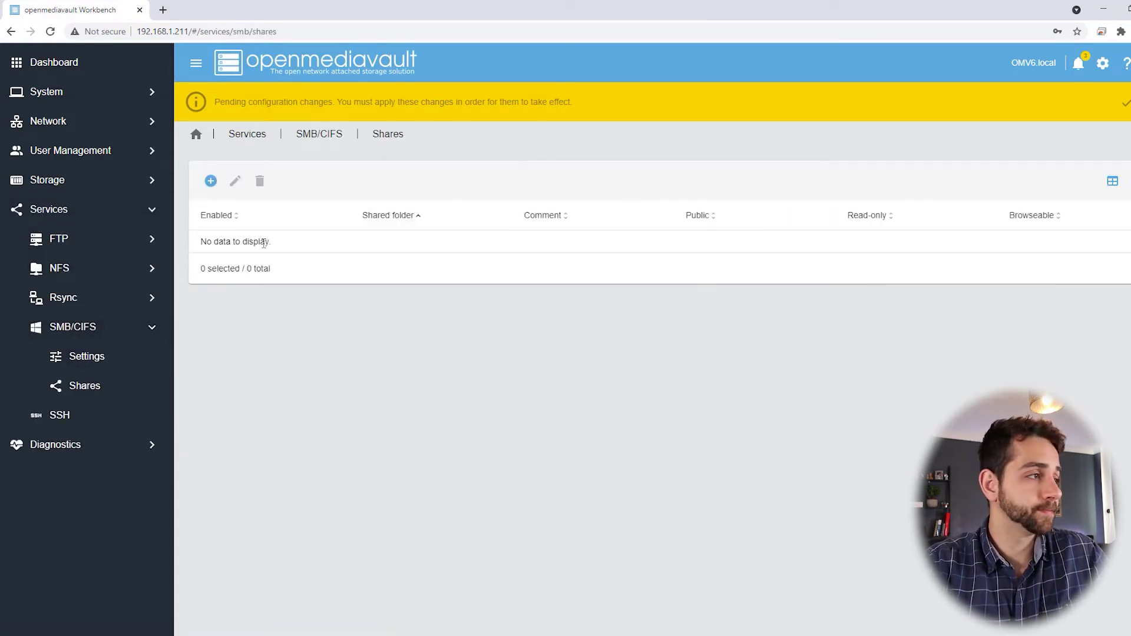
left_click(210, 181)
left_click(278, 200)
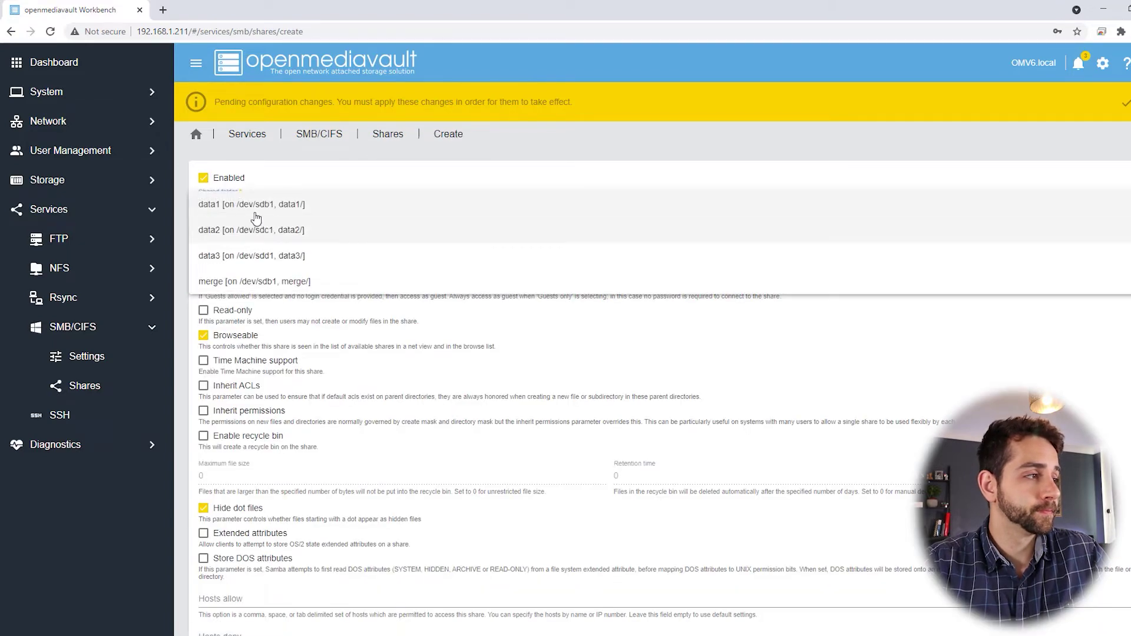
left_click(255, 215)
scroll(238, 438, "down", 3)
left_click(220, 599)
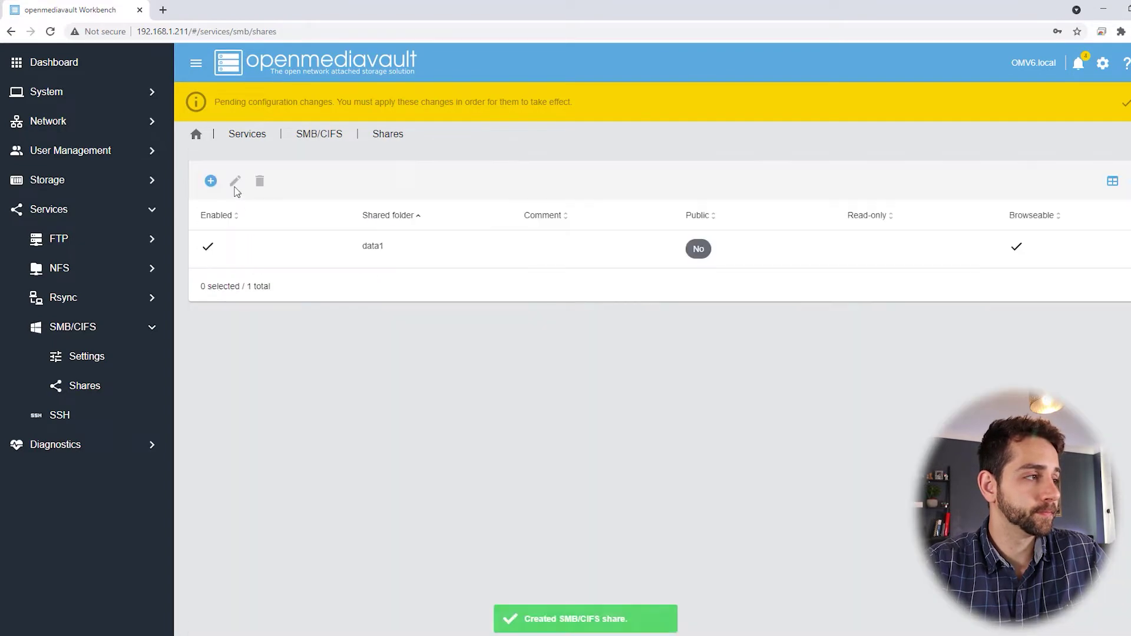
left_click(211, 181)
left_click(289, 213)
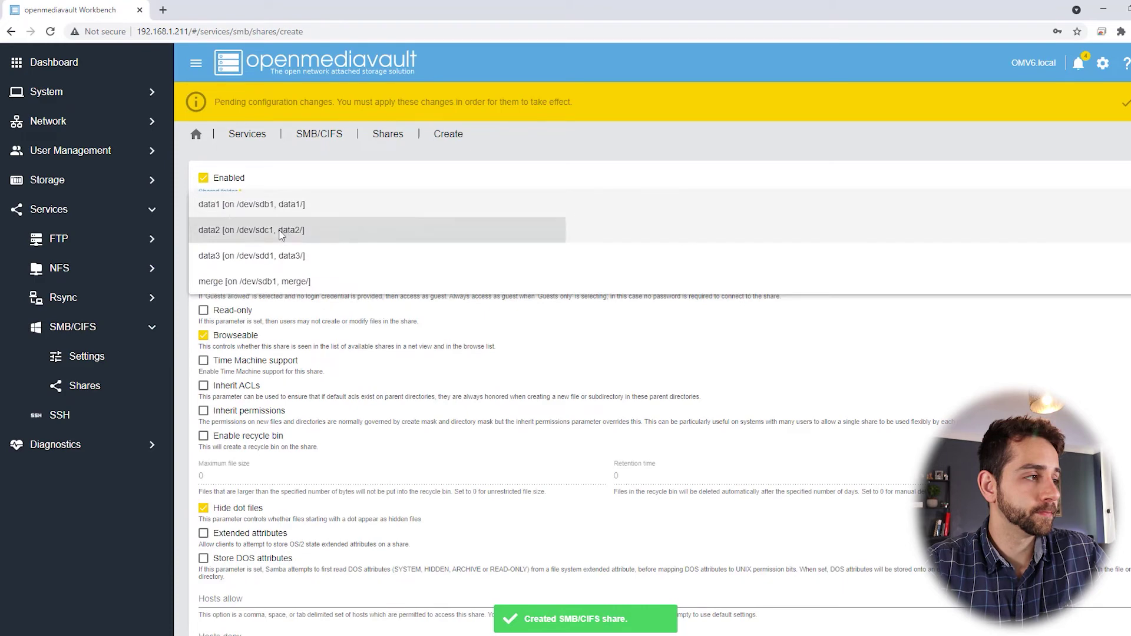
left_click(281, 231)
scroll(275, 509, "down", 5)
left_click(220, 600)
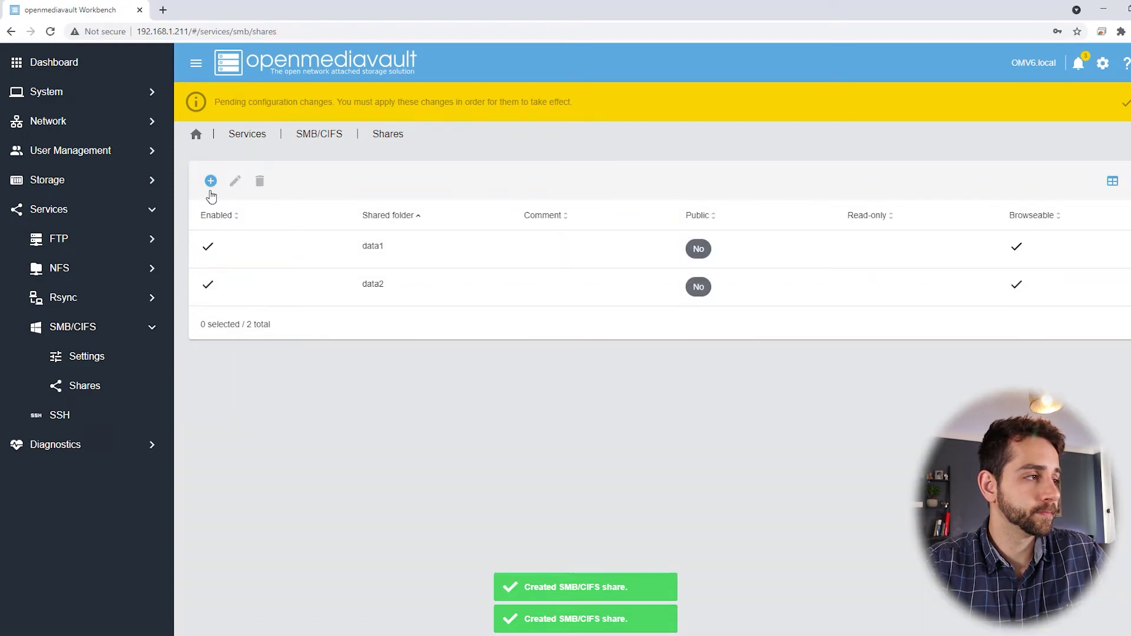
Step: Add SMB/CIFS shares for the data3 and merge folders
left_click(210, 181)
left_click(289, 206)
left_click(283, 255)
scroll(275, 472, "down", 5)
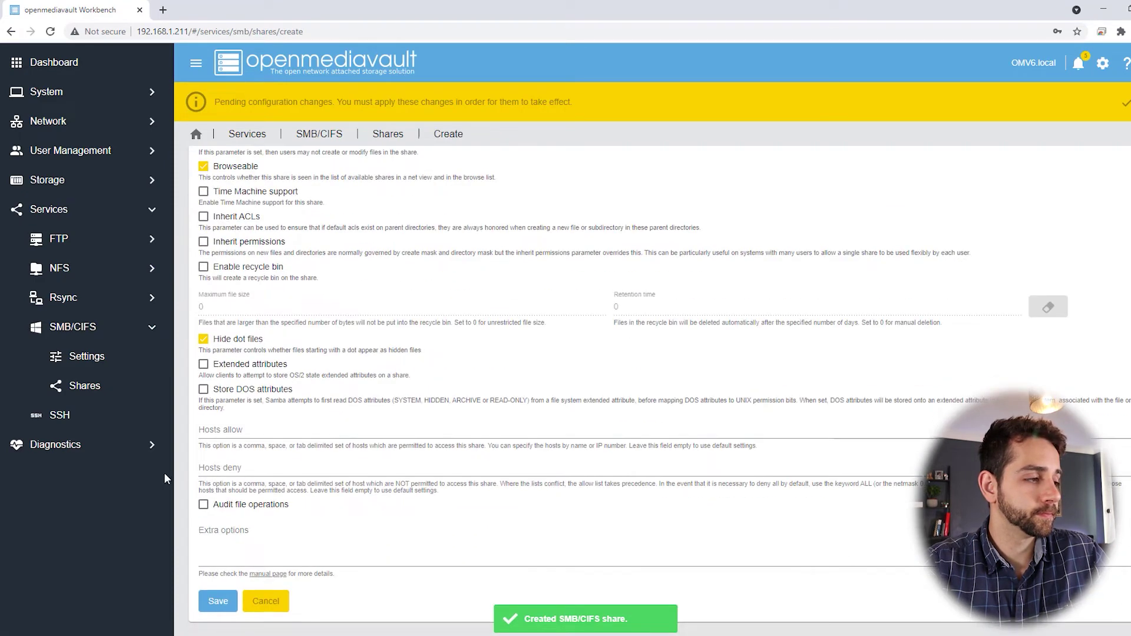
left_click(218, 601)
left_click(209, 181)
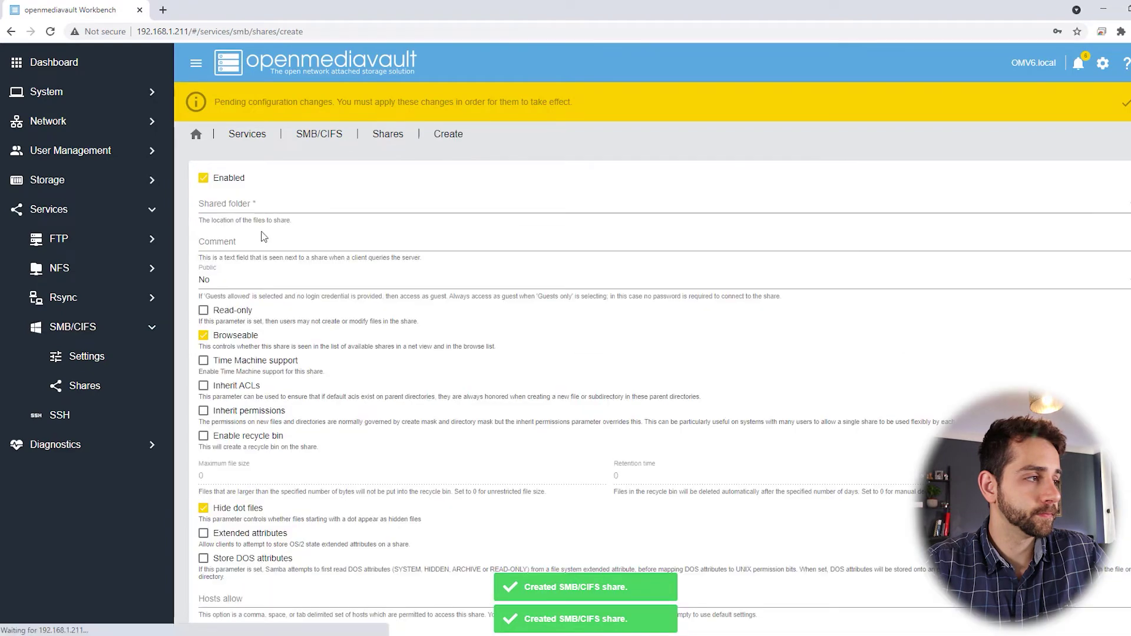
left_click(263, 206)
left_click(247, 277)
scroll(248, 413, "down", 5)
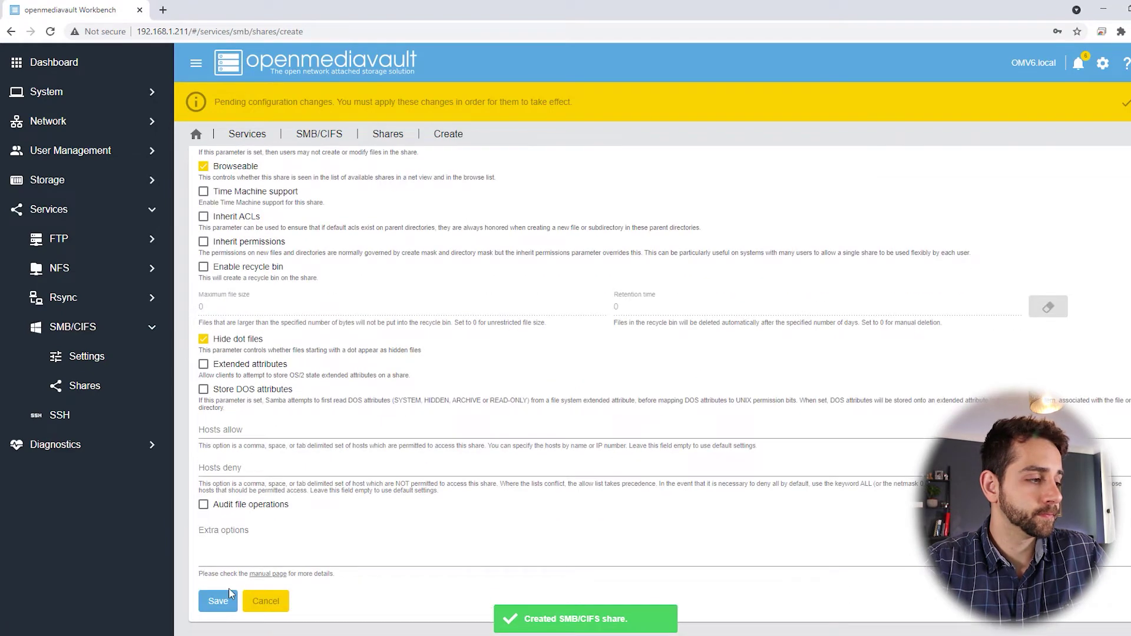
left_click(229, 592)
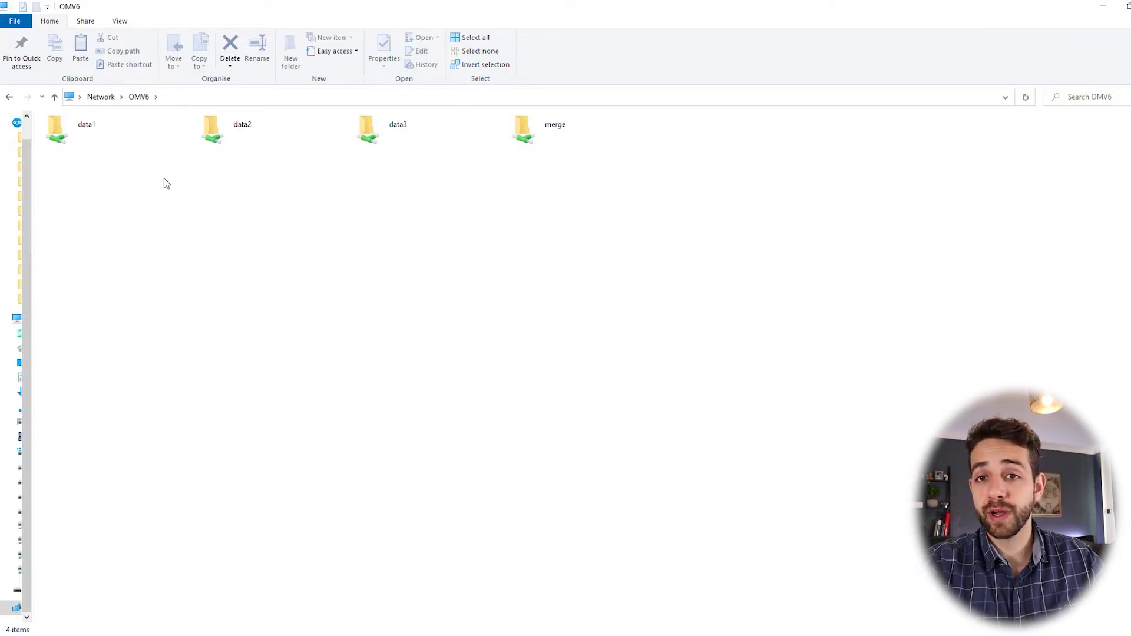
left_click(106, 132)
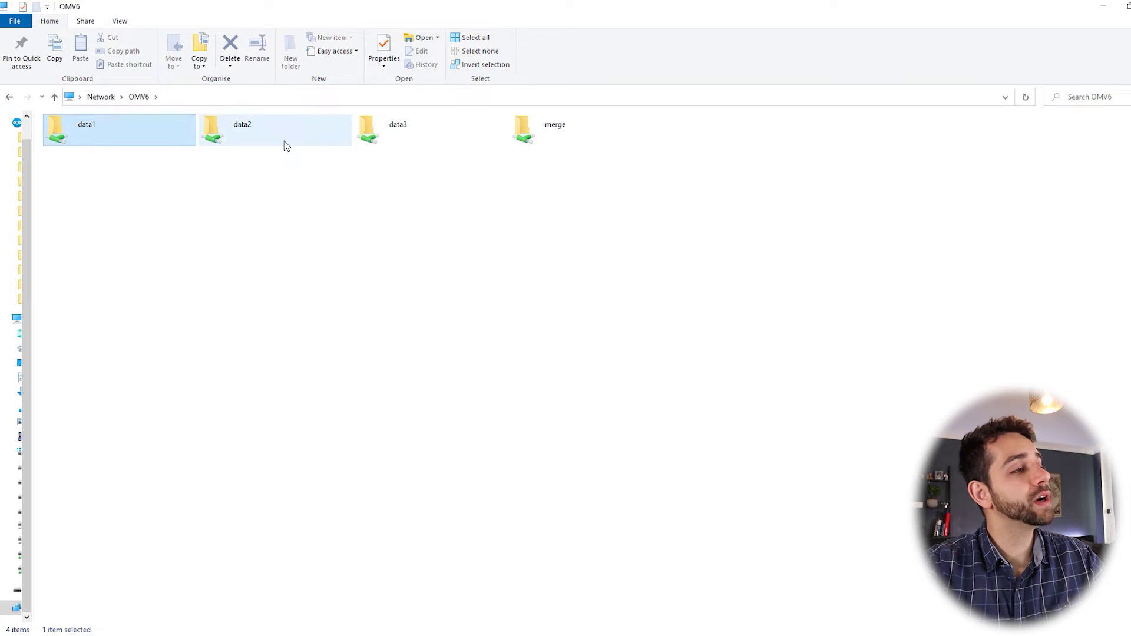
left_click(169, 206)
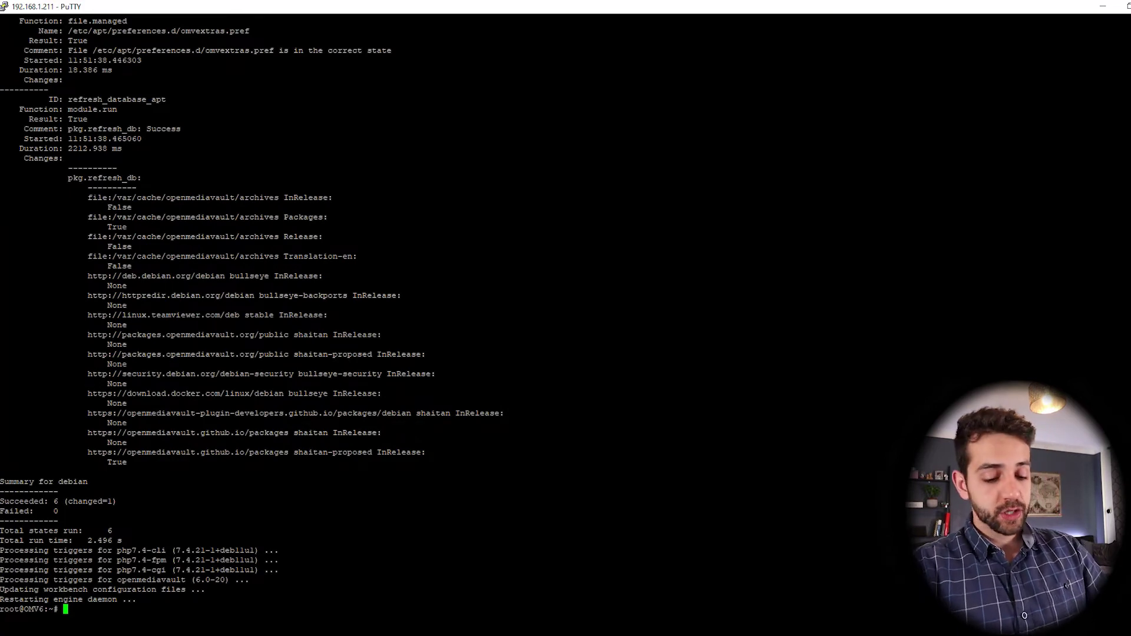
Step: Run clear to wipe the finished install output back to an empty root prompt
type("clear")
key("Return")
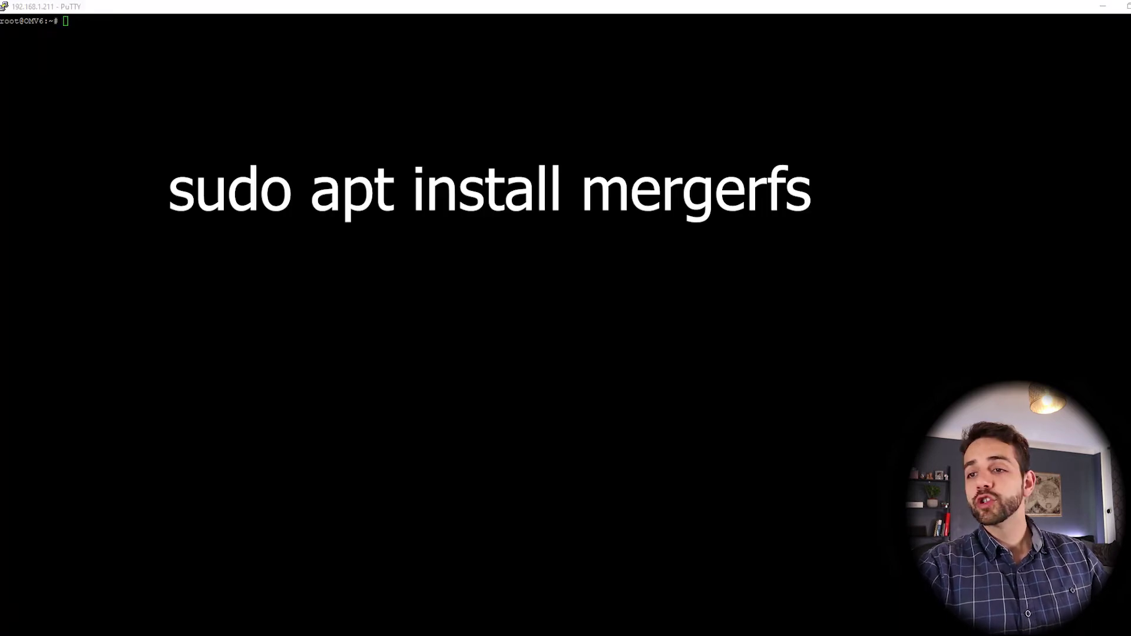
Step: Install mergerfs with sudo apt install mergerfs and confirm mergerfs --version shows 2.32.4
type("sudo apt install mergerfs")
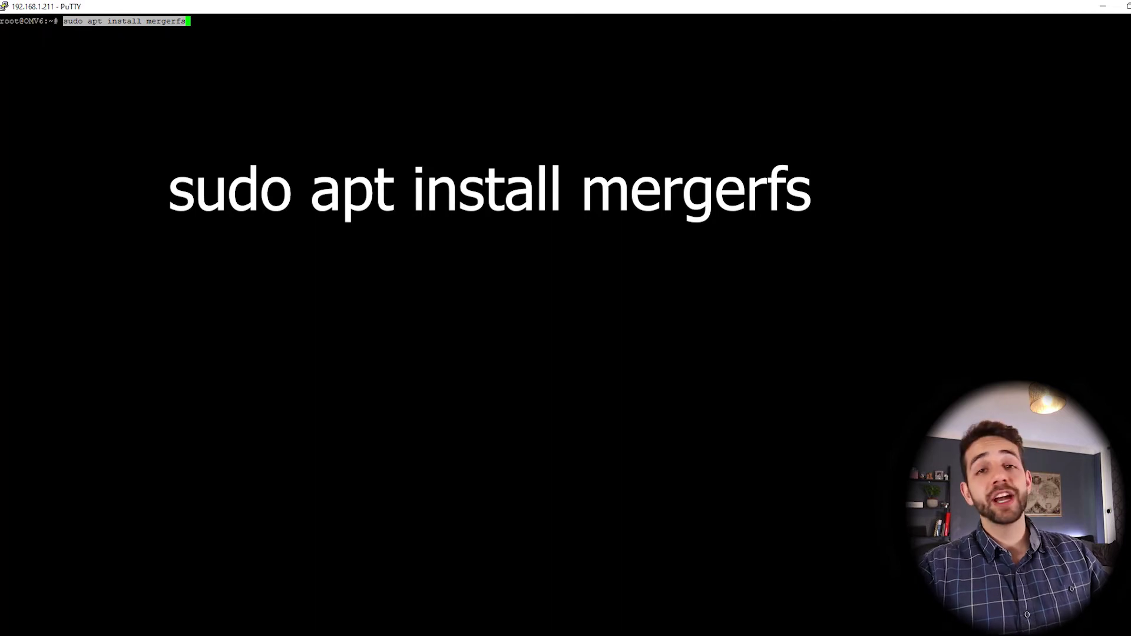
key("Return")
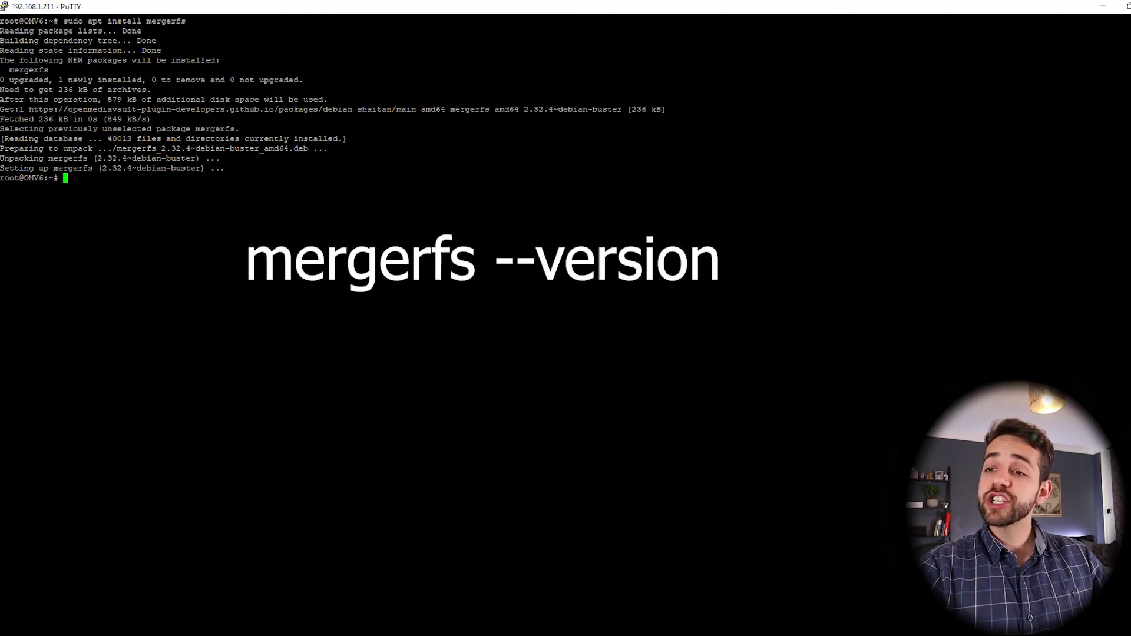
key("alt+Tab")
key("alt+Tab")
type("mergerfs --version")
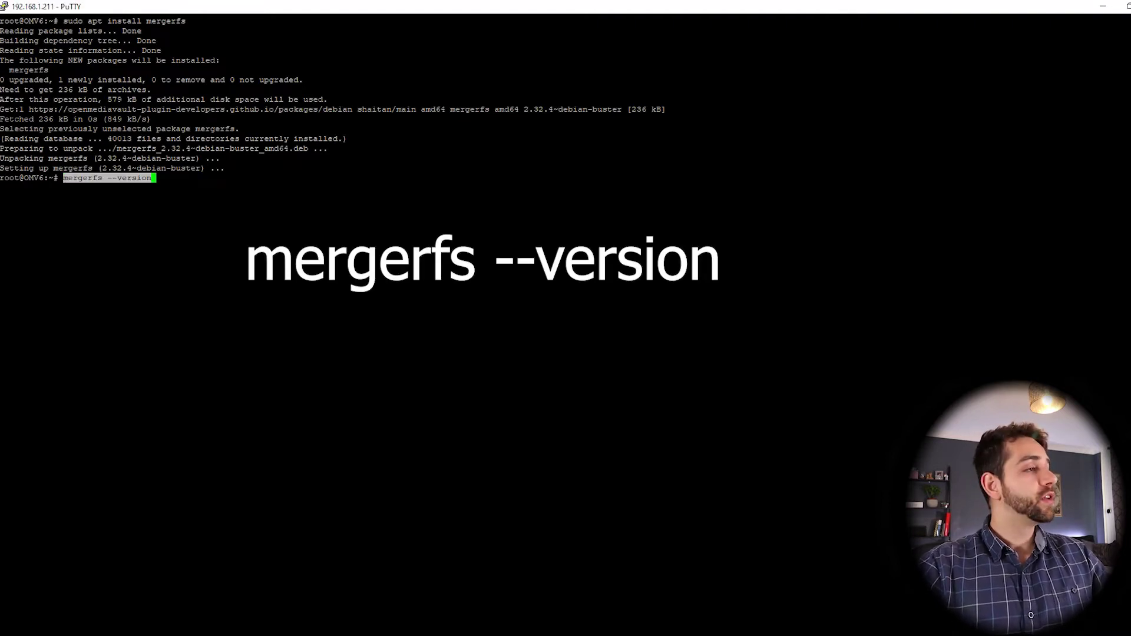
key("Return")
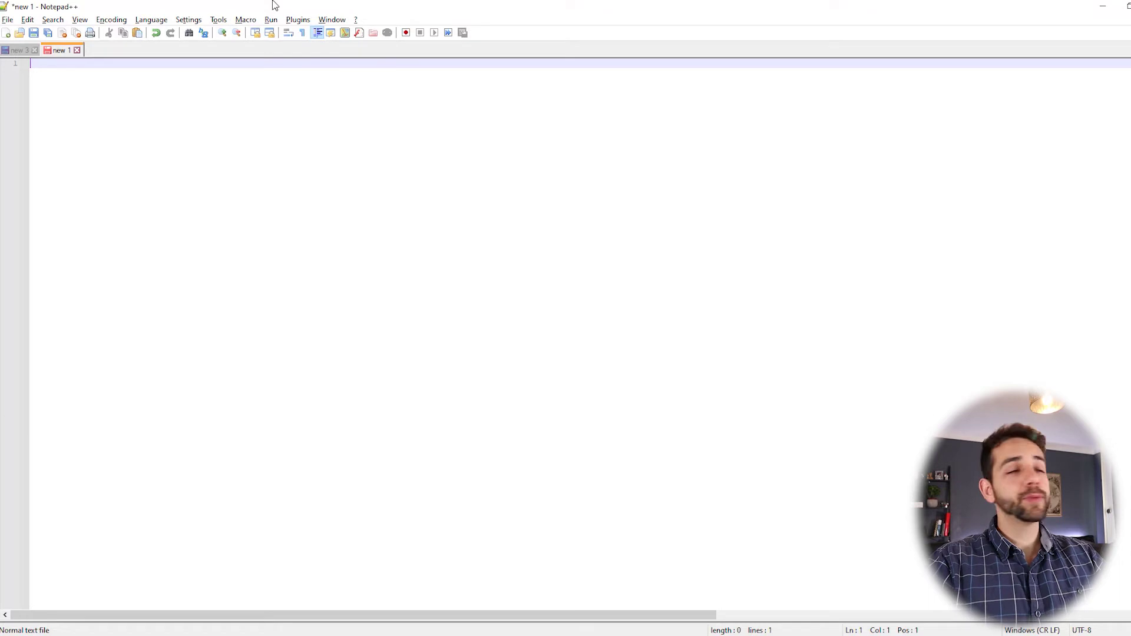
Step: Paste the mergerfs mount command and change minfreespace from 1M to 50G, then 1G
type("sudo mergerfs -o defaults,allow_other,use_ino,category.create=mfs,moveonenospc=true,minfreespace=1M")
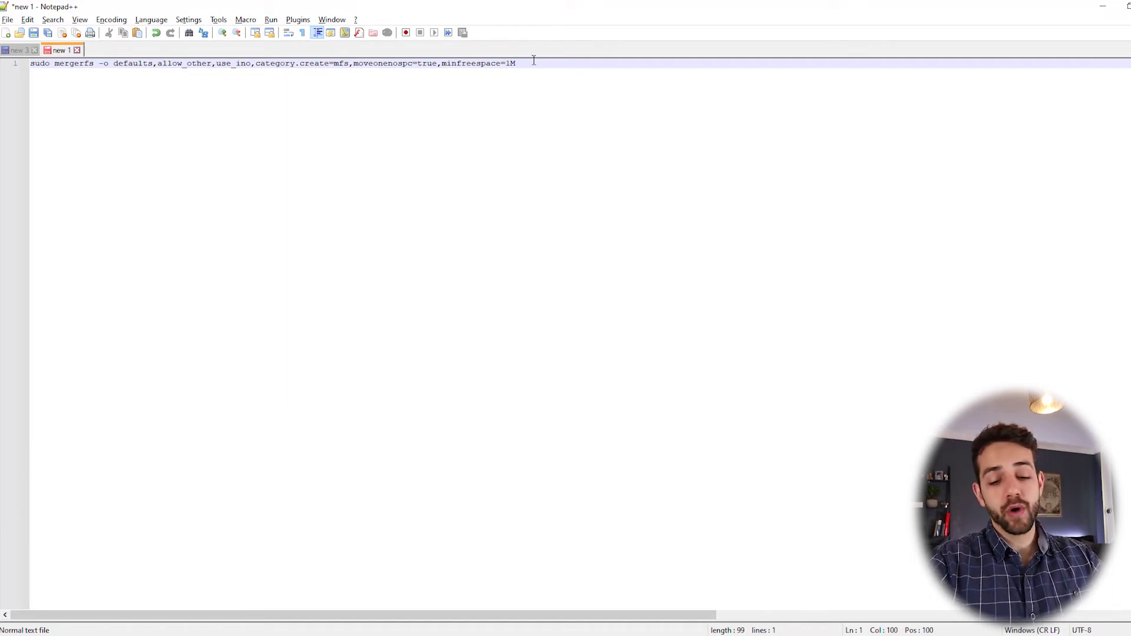
key("BackSpace")
key("BackSpace")
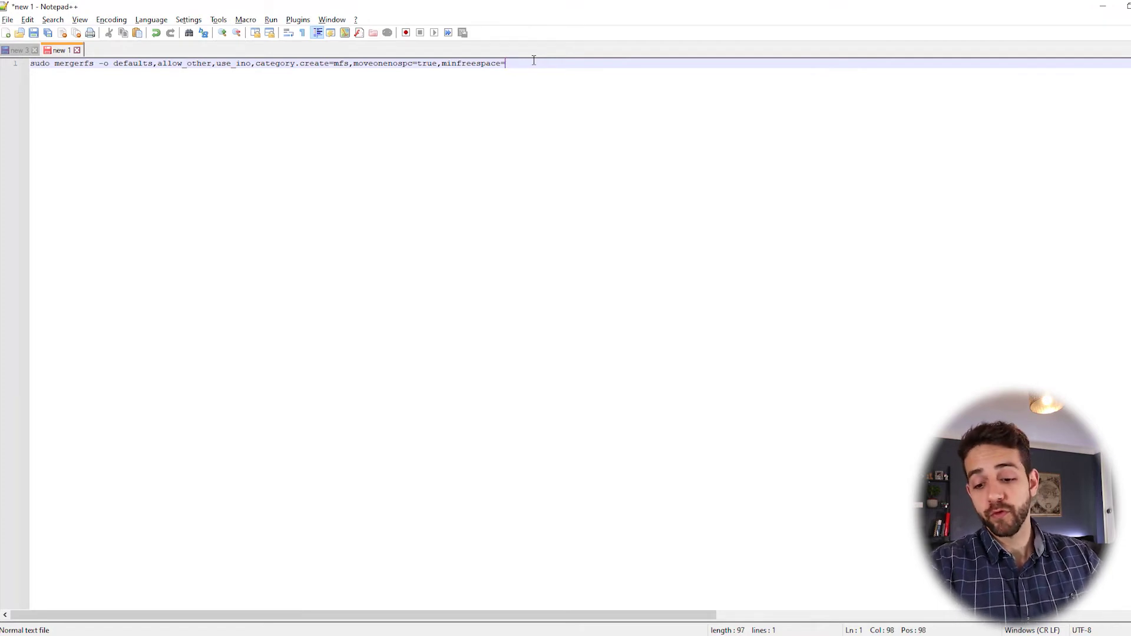
type("50G")
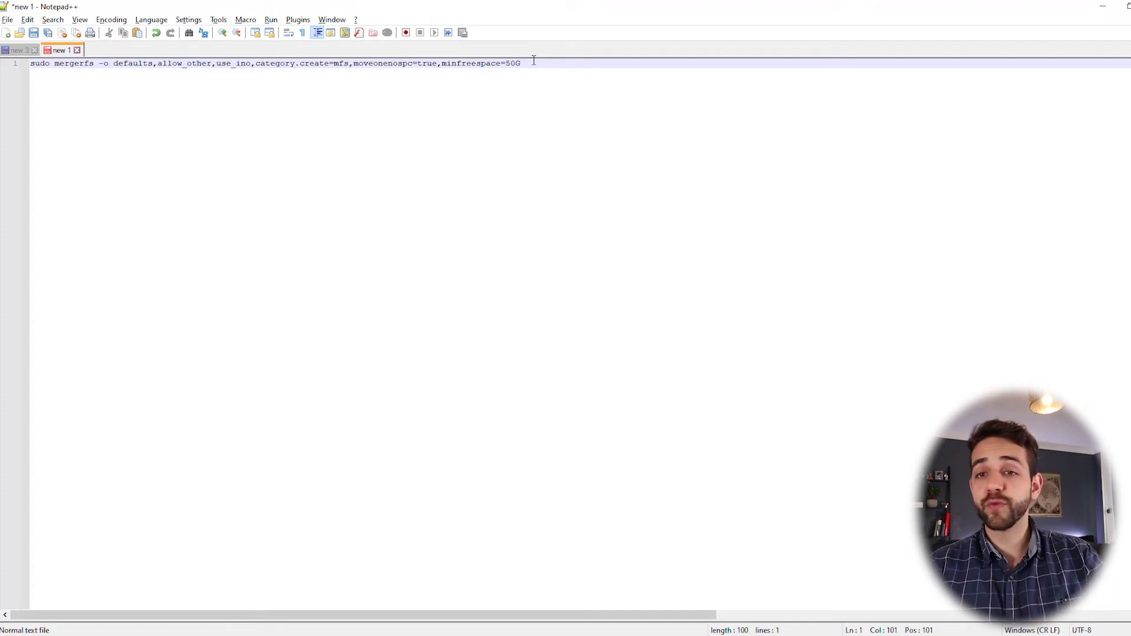
key("BackSpace")
key("BackSpace")
key("BackSpace")
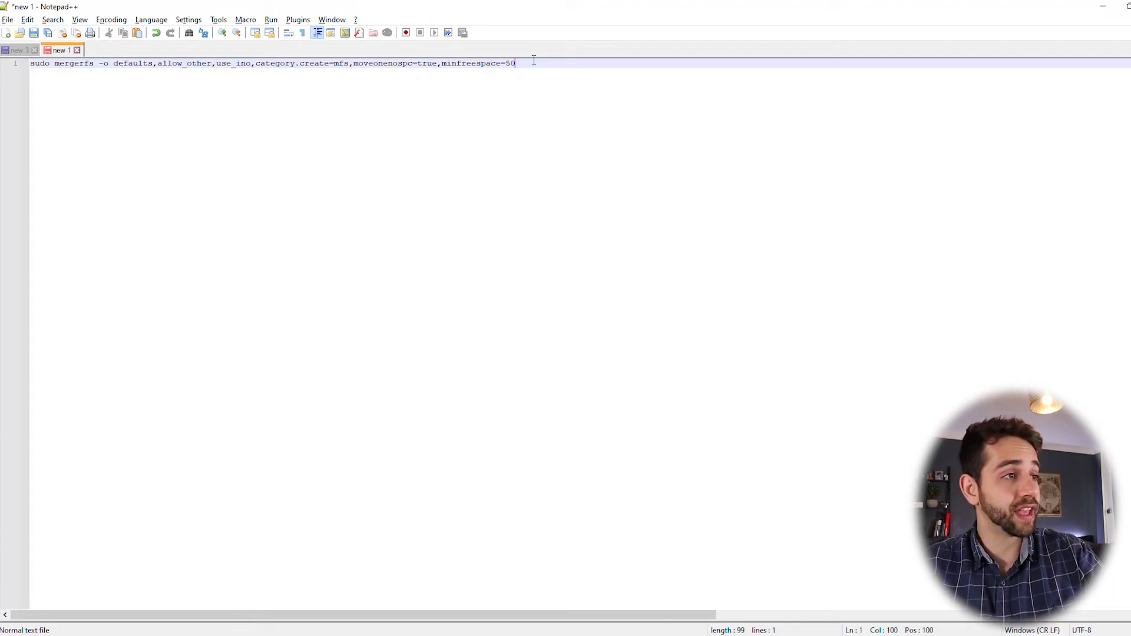
type("1G")
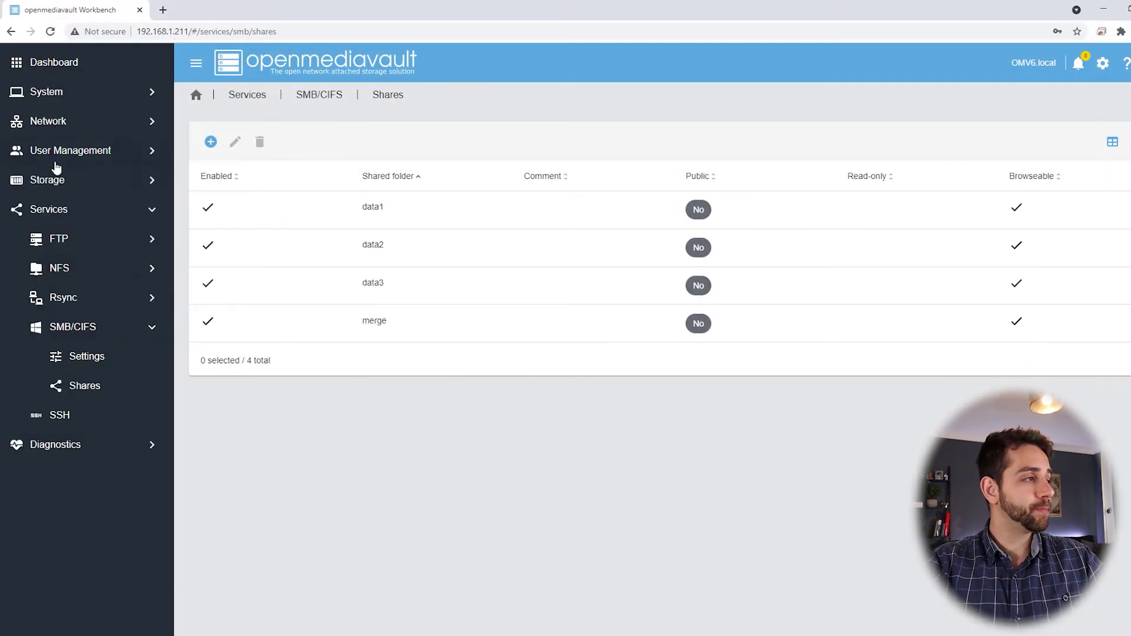
Step: Paste data1's absolute path from Shared Folders into the mergerfs command, followed by a colon
left_click(56, 178)
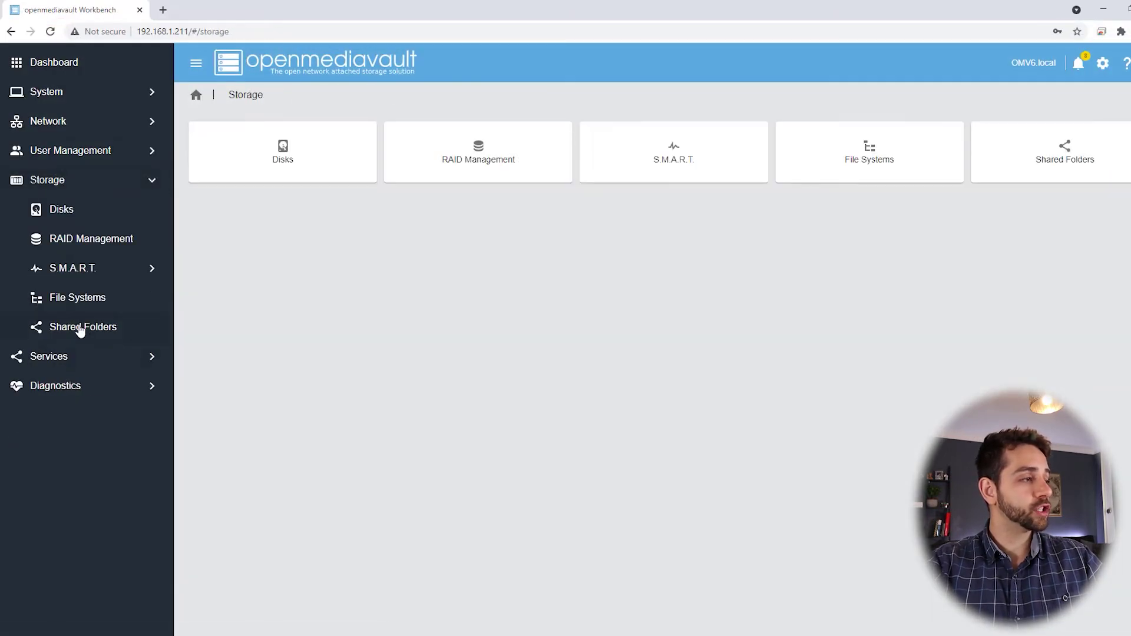
left_click(81, 327)
left_click(707, 222)
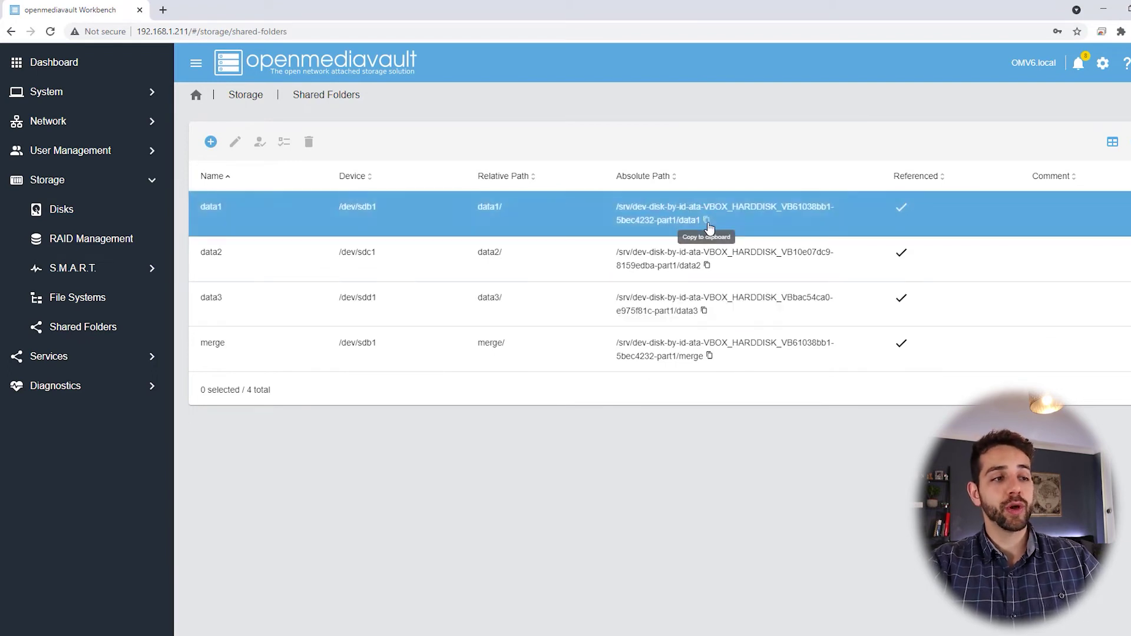
left_click(708, 226)
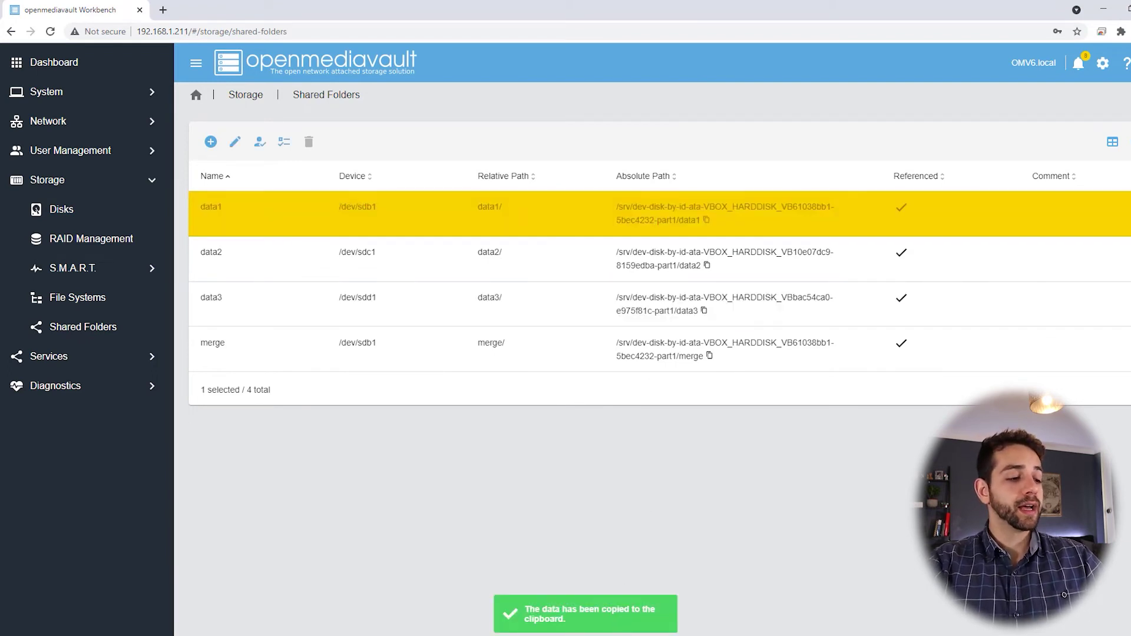
key("alt+Tab")
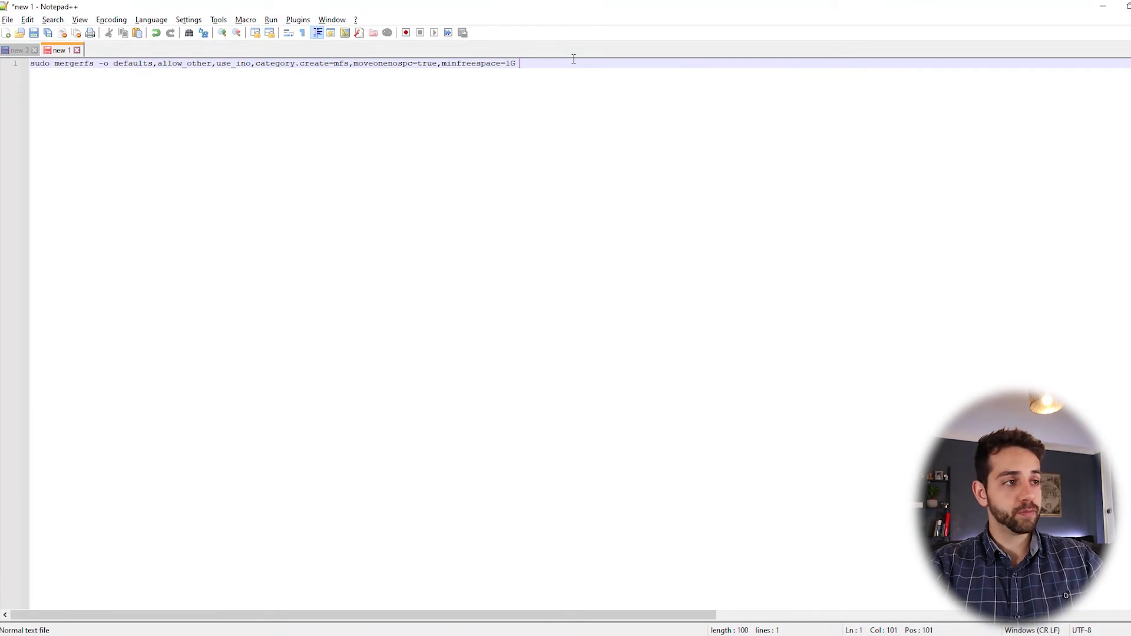
key("ctrl+v")
type(":")
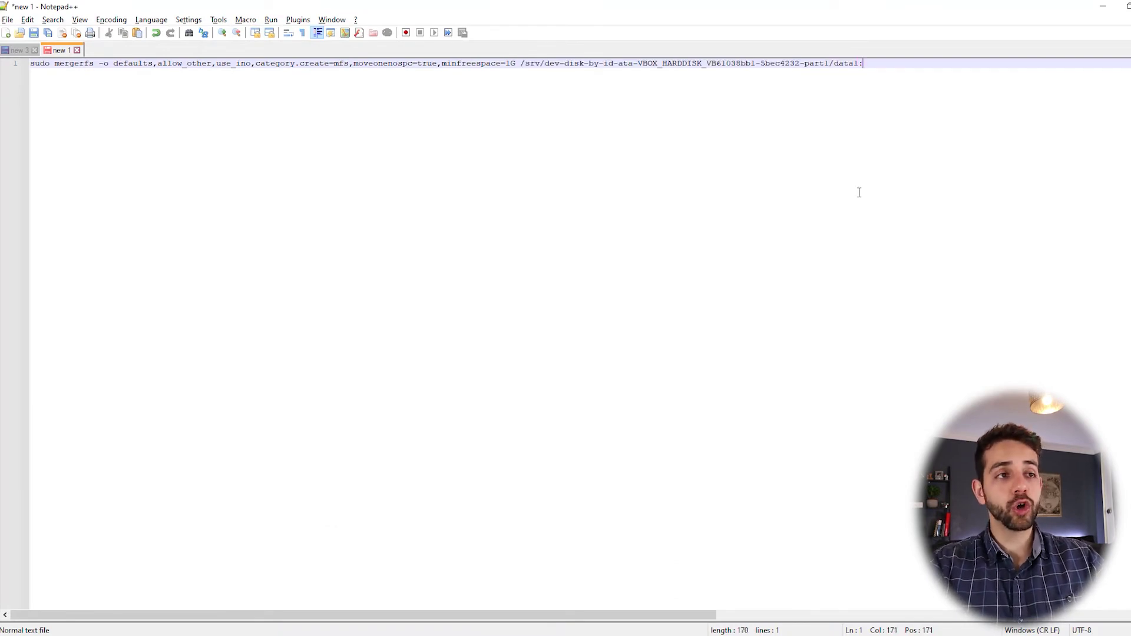
Step: Append the data2 folder path and another colon to the command
key("alt+Tab")
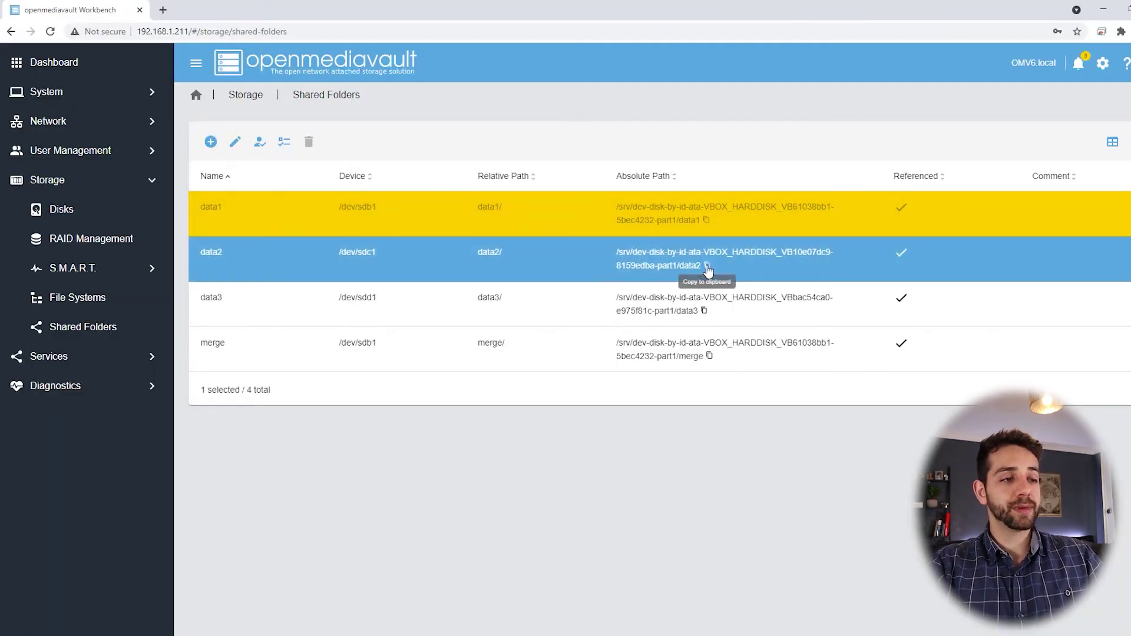
left_click(707, 265)
key("alt+Tab")
right_click(879, 176)
left_click(907, 211)
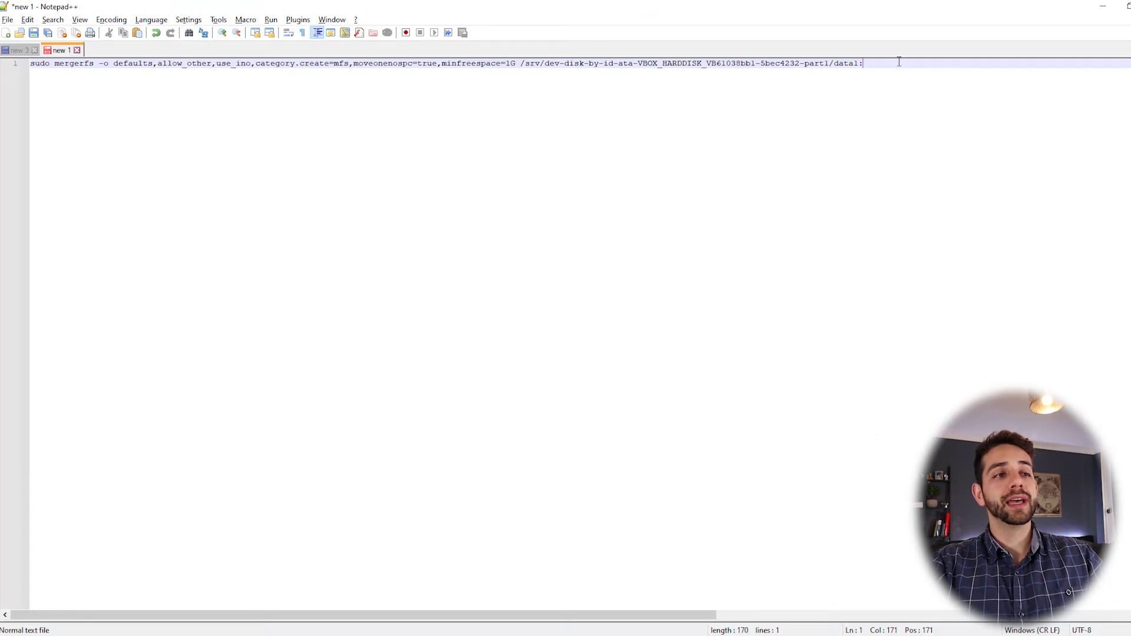
type(":")
Step: Add the data3 folder path to the mergerfs command
key("alt+Tab")
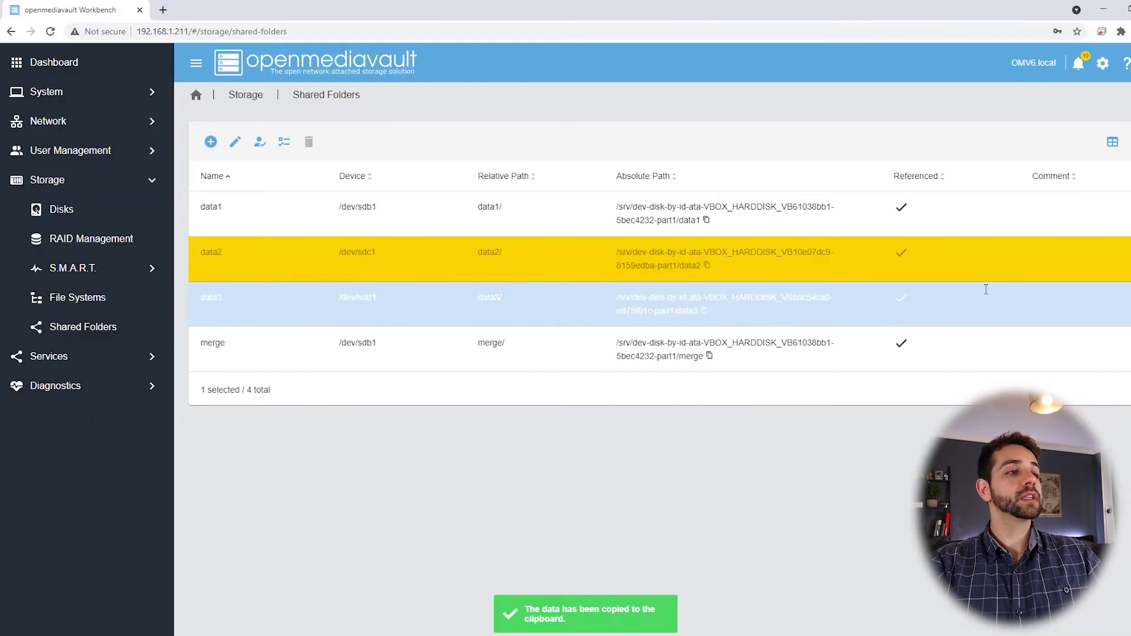
left_click(706, 313)
key("alt+Tab")
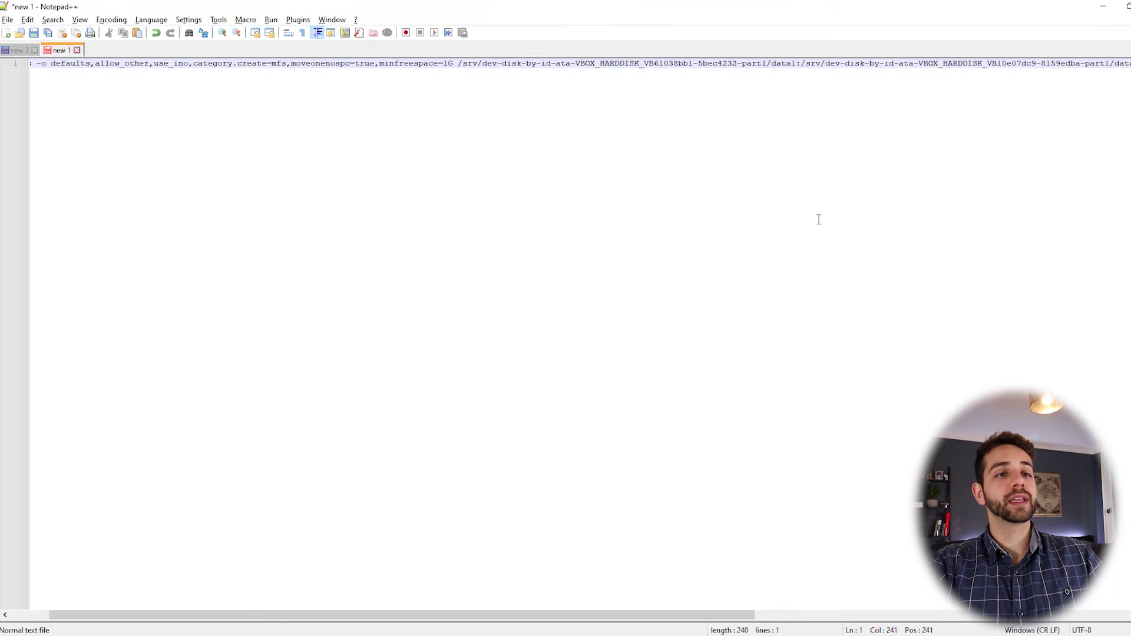
key("ctrl+v")
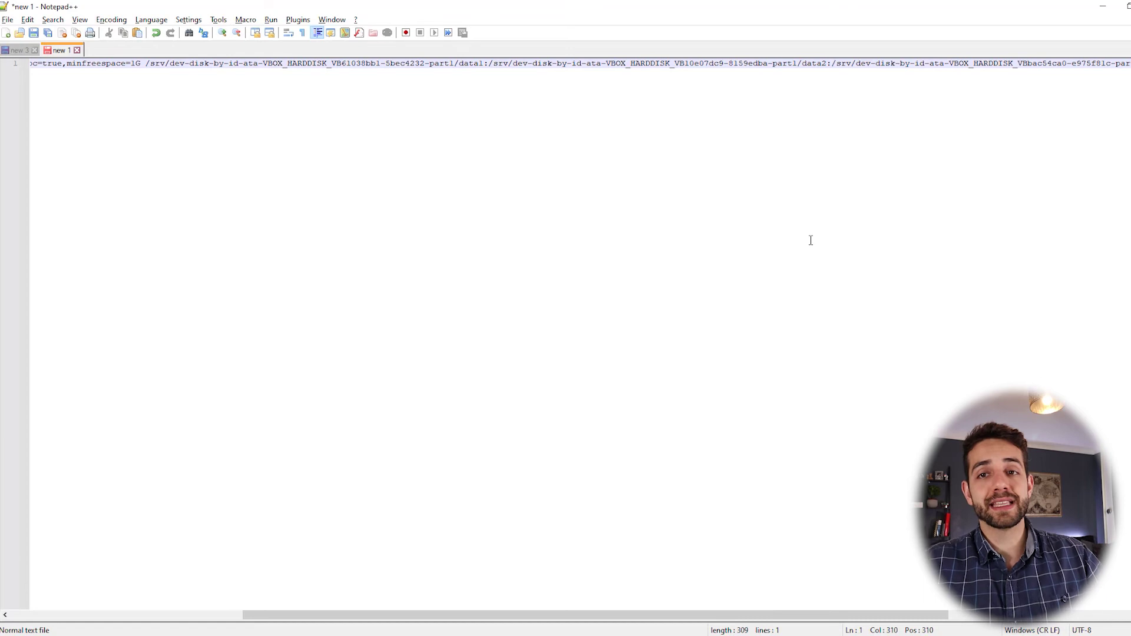
type("3")
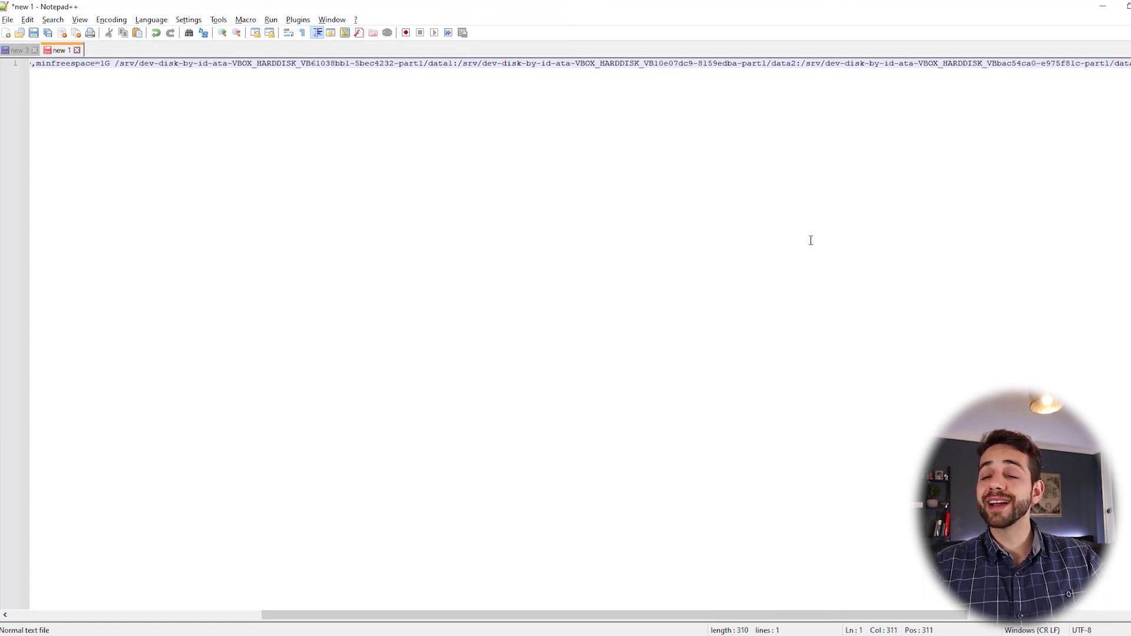
Step: Append the merge folder's absolute path as the mount target
key("alt+Tab")
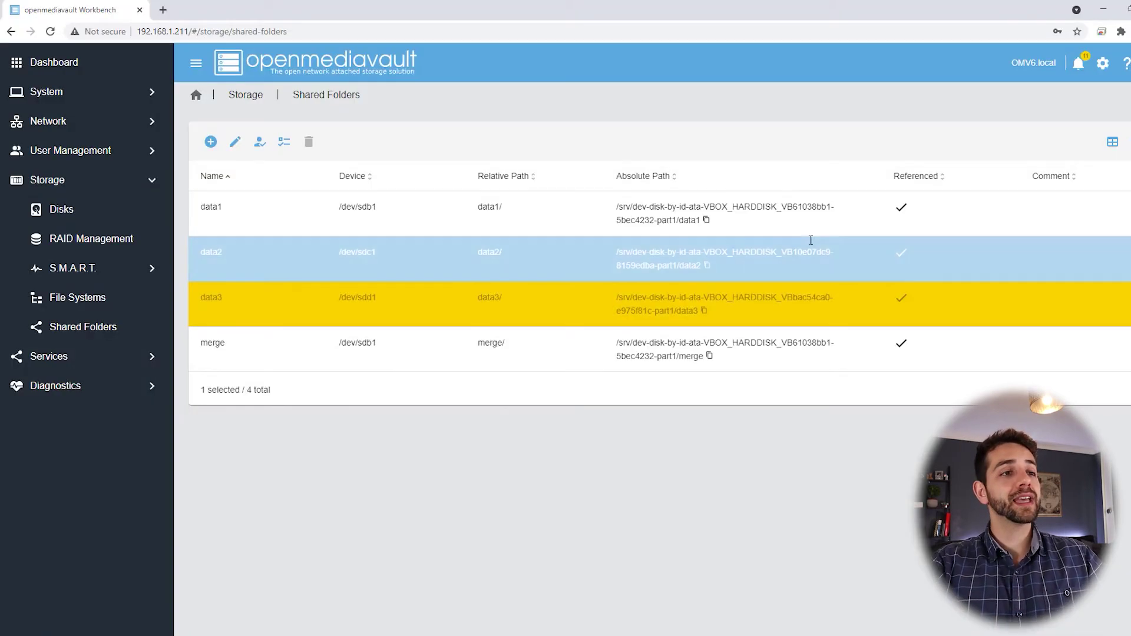
left_click(710, 358)
left_click(710, 357)
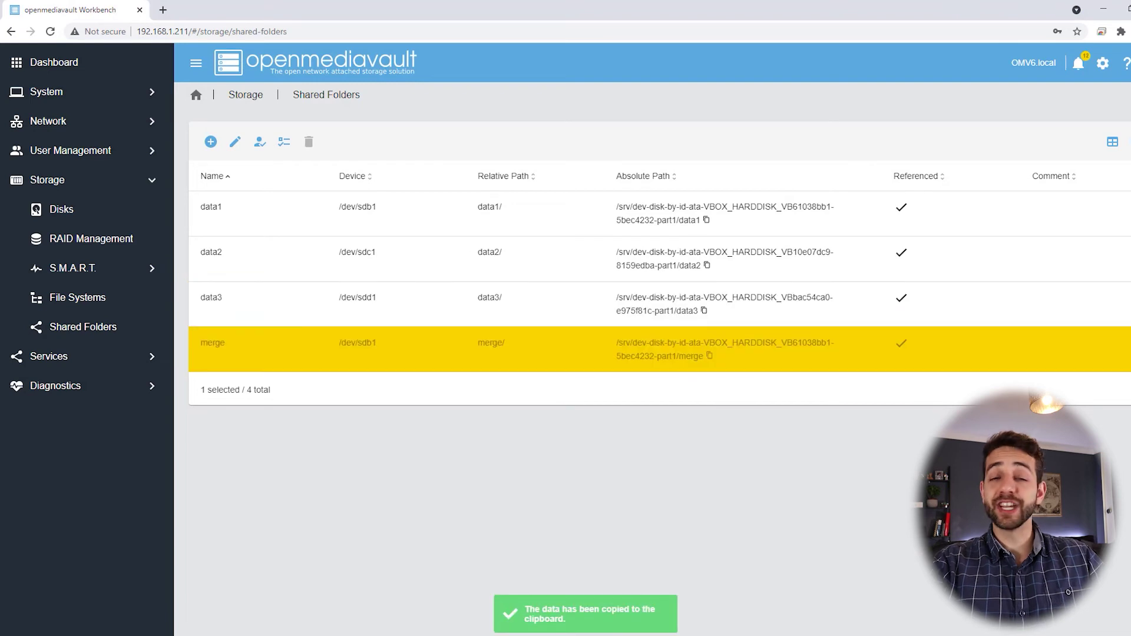
key("alt+Tab")
key("ctrl+v")
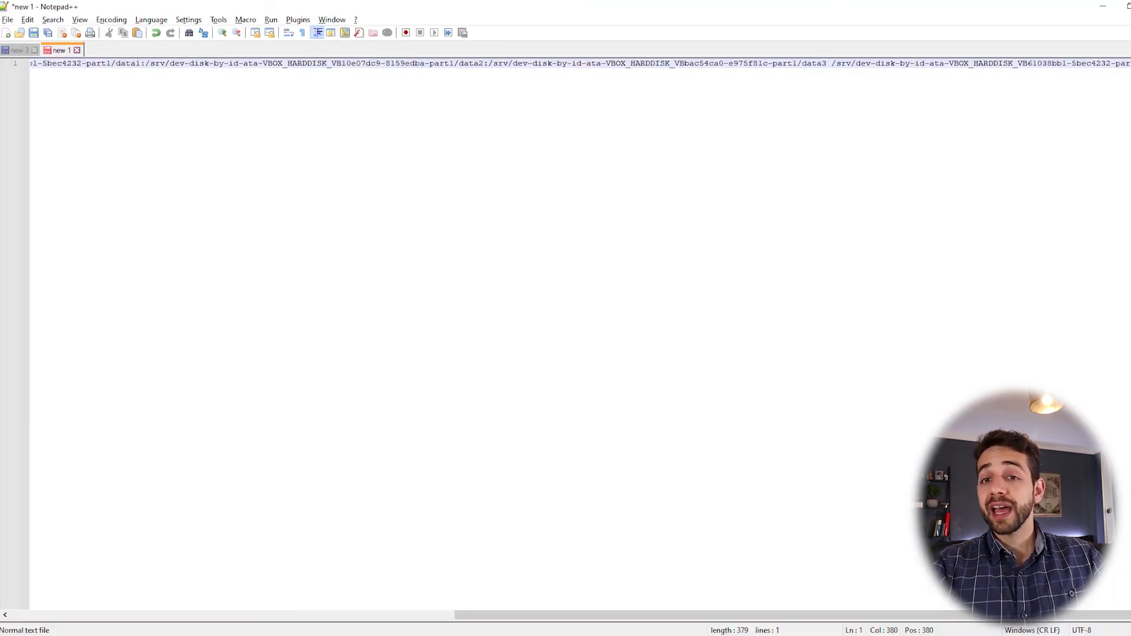
Step: Paste the mergerfs command at the PuTTY prompt and run it to pool data1–3 into merge
key("ctrl+a")
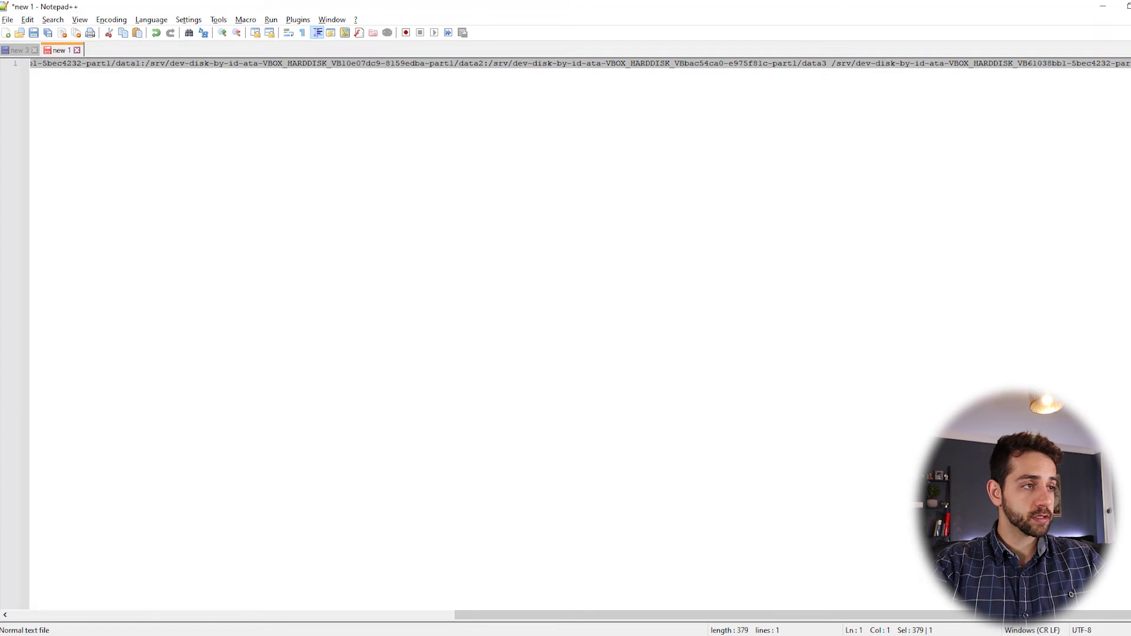
key("alt+Tab")
key("shift+Insert")
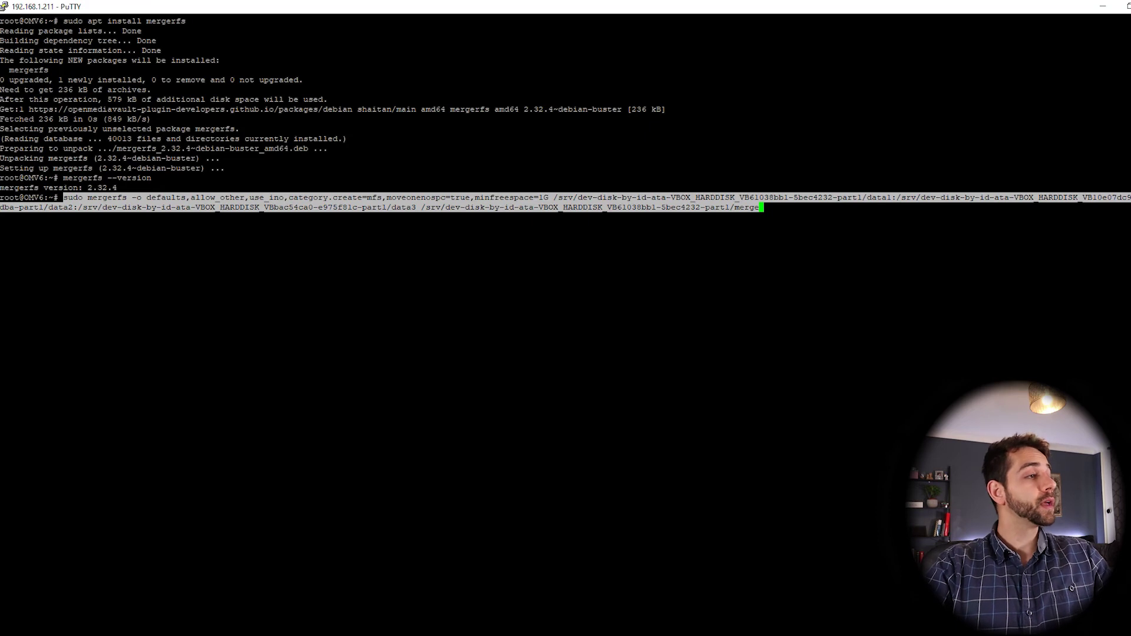
left_click_drag(761, 207, 0, 198)
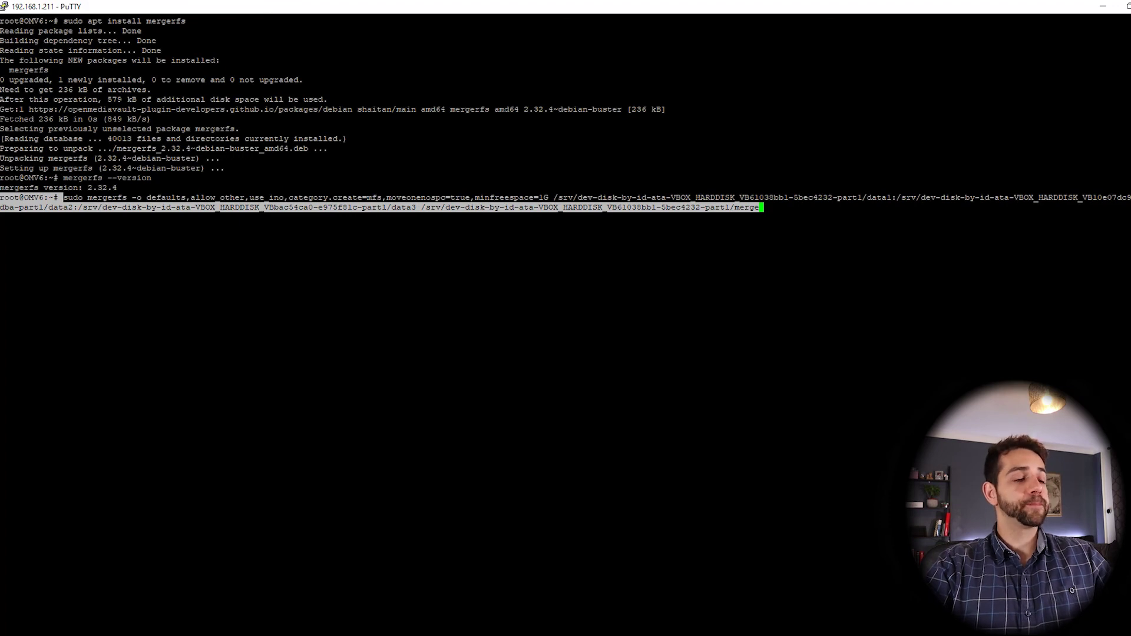
left_click_drag(0, 197, 63, 198)
key("Return")
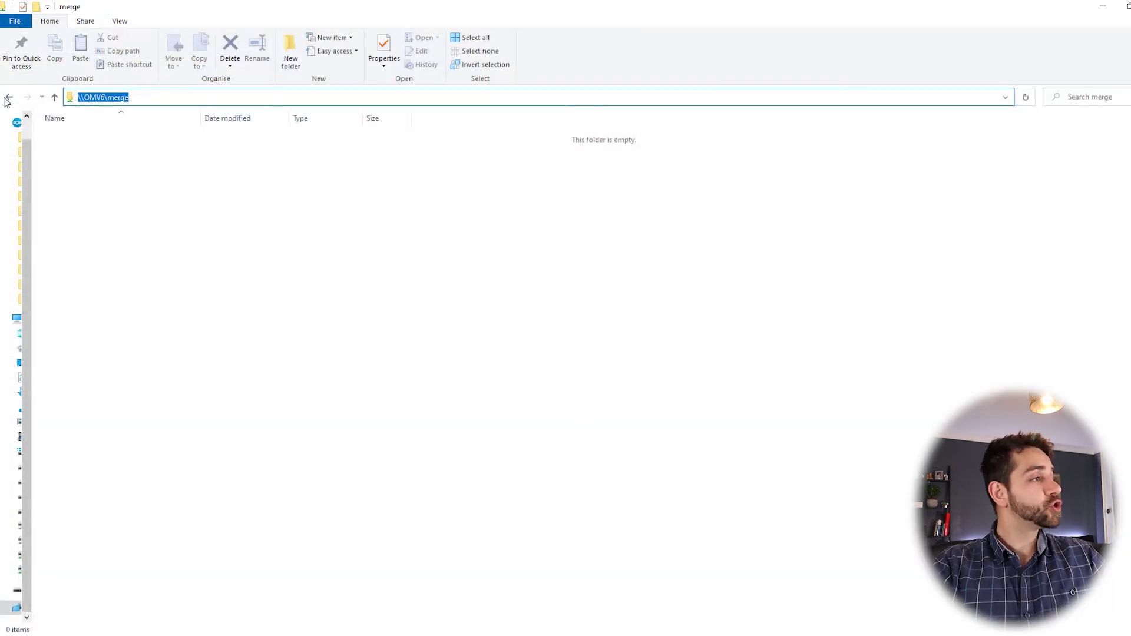
Step: Create a new text document with the default name in the merge share
left_click(8, 97)
double_click(560, 135)
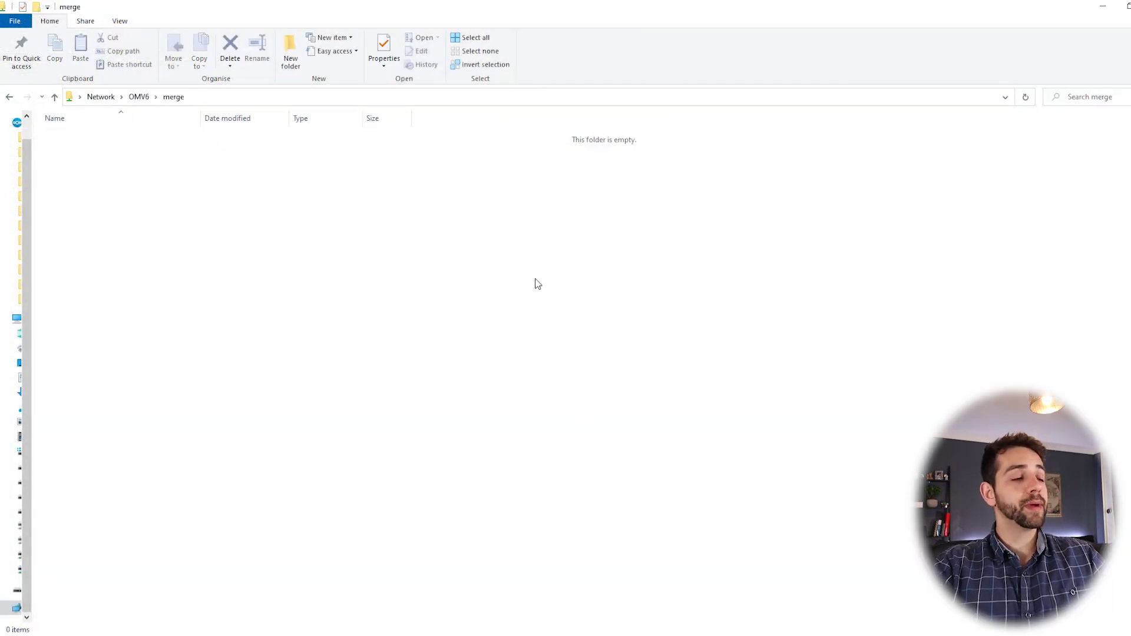
right_click(292, 198)
mouse_move(353, 328)
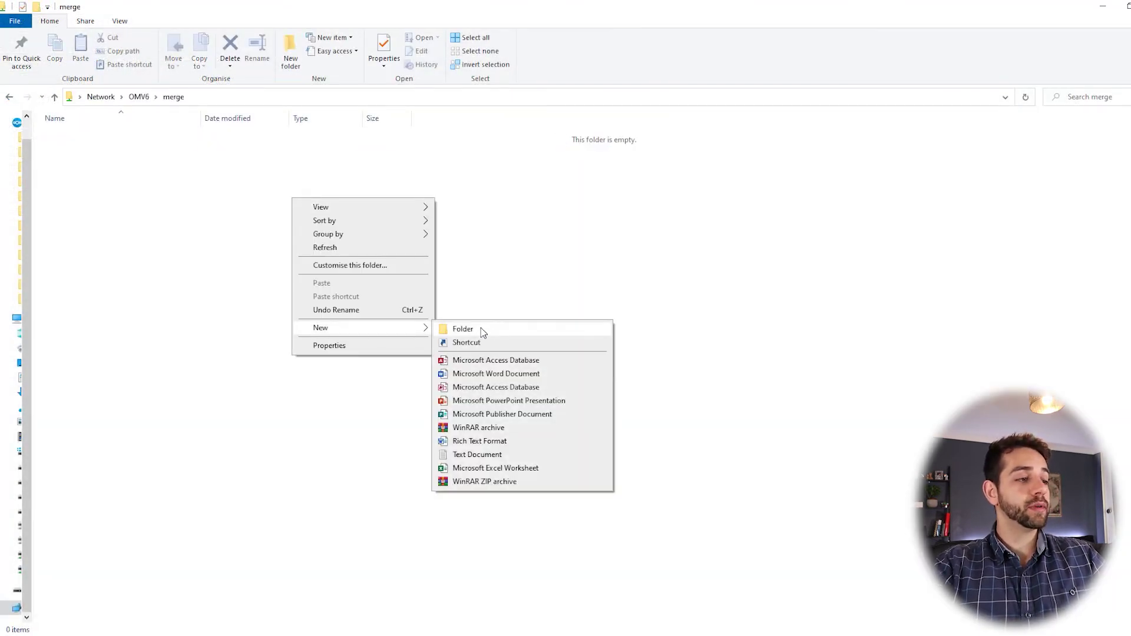
left_click(476, 455)
left_click(478, 276)
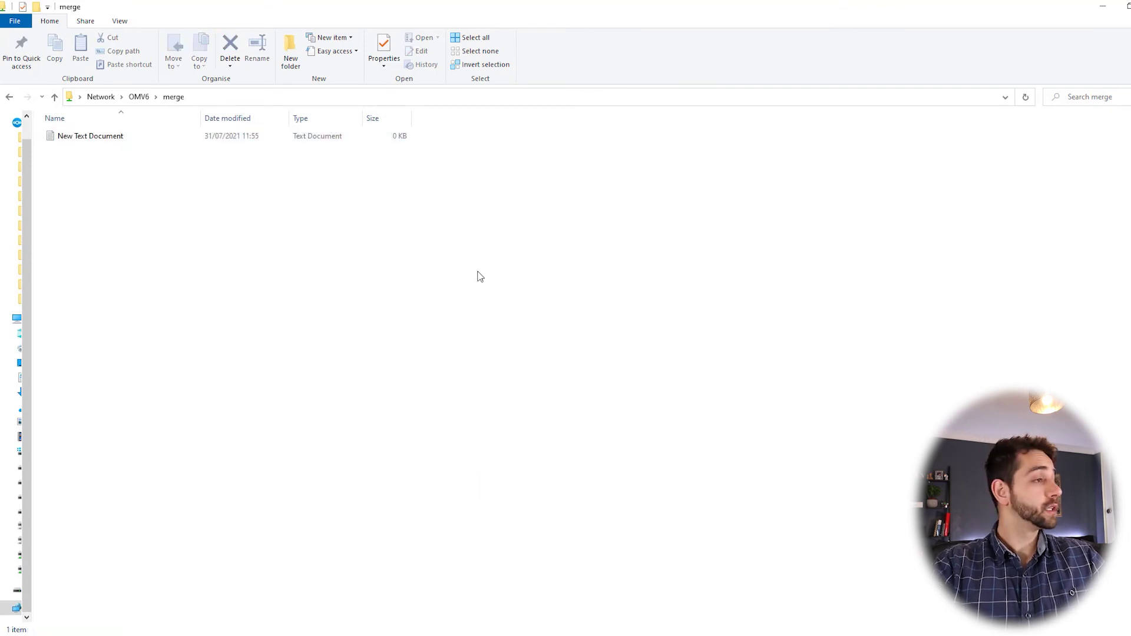
Step: Open data3 to confirm the new text file appears there
left_click(145, 98)
left_click(415, 142)
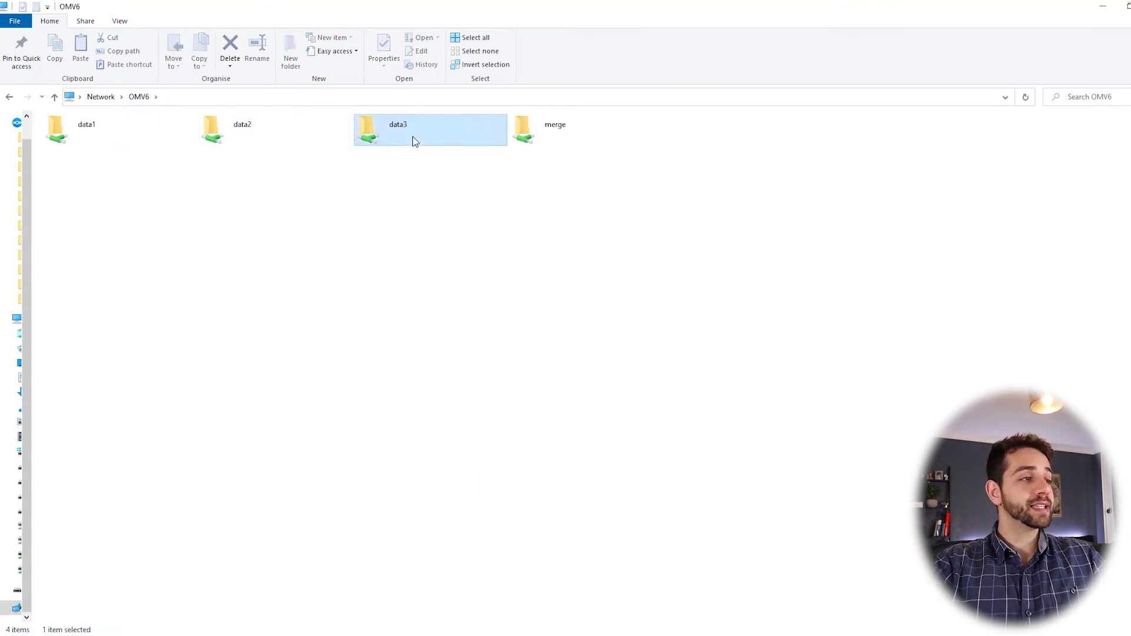
double_click(415, 142)
Step: Create a second text file in merge, delete both test files, and return to OMV6
left_click(139, 97)
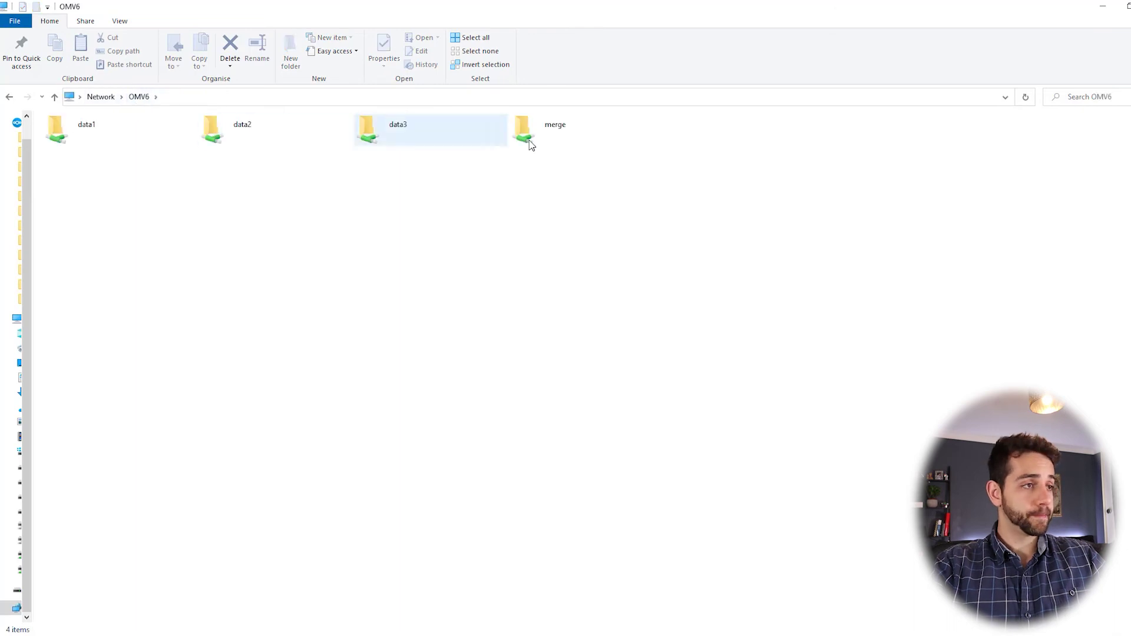
double_click(530, 146)
right_click(203, 192)
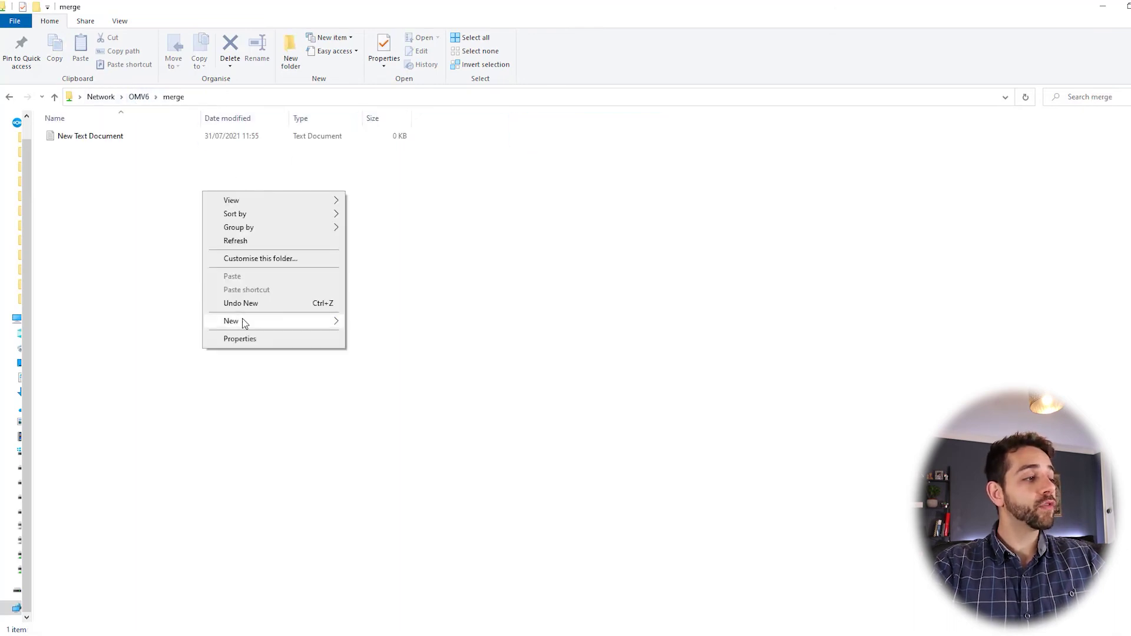
mouse_move(245, 323)
left_click(436, 449)
left_click(180, 226)
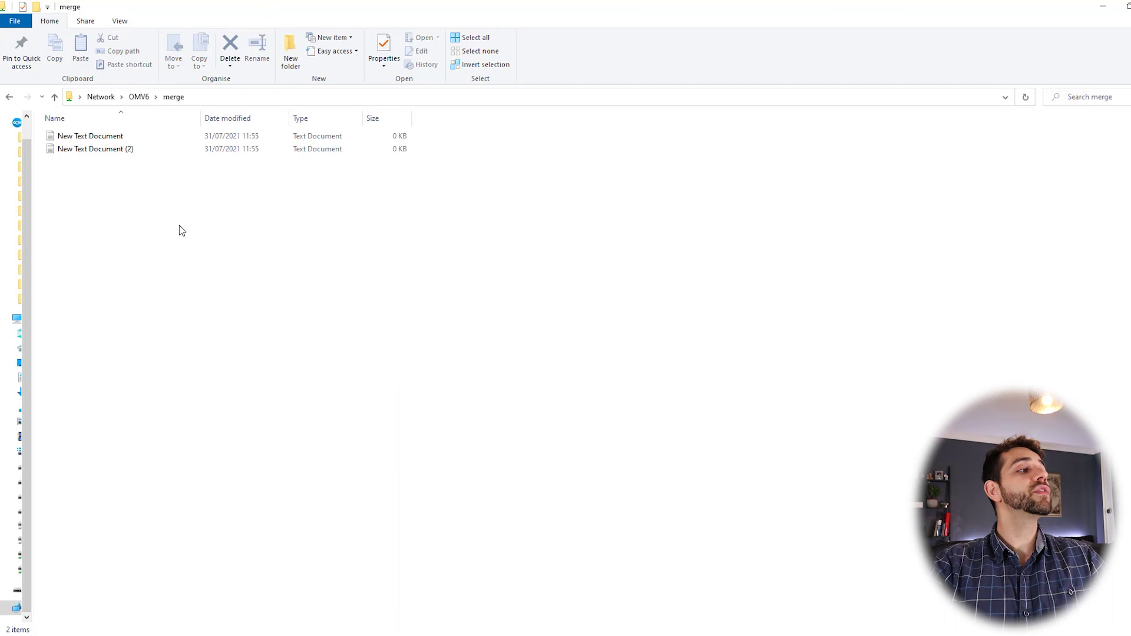
left_click_drag(179, 225, 72, 128)
key("Delete")
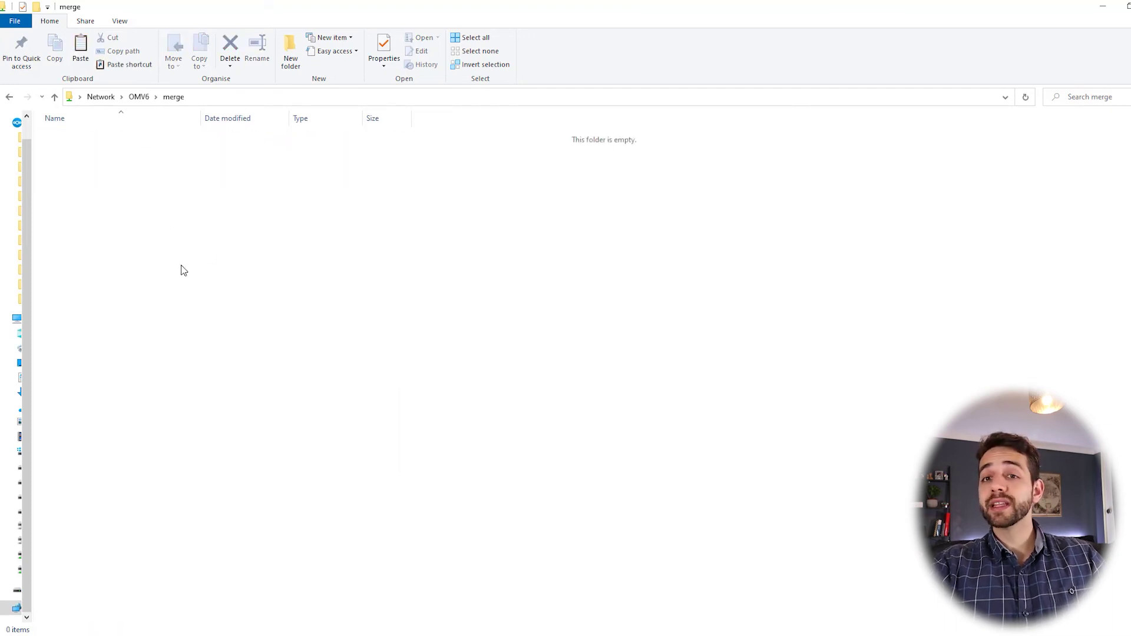
left_click(139, 96)
left_click(444, 123)
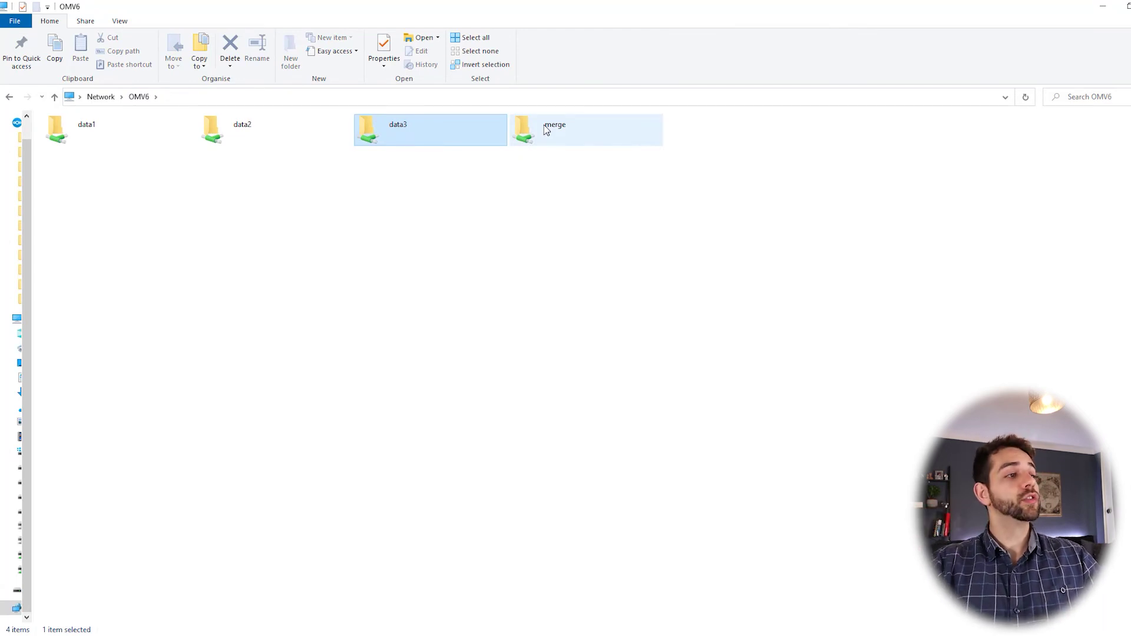
left_click(102, 132)
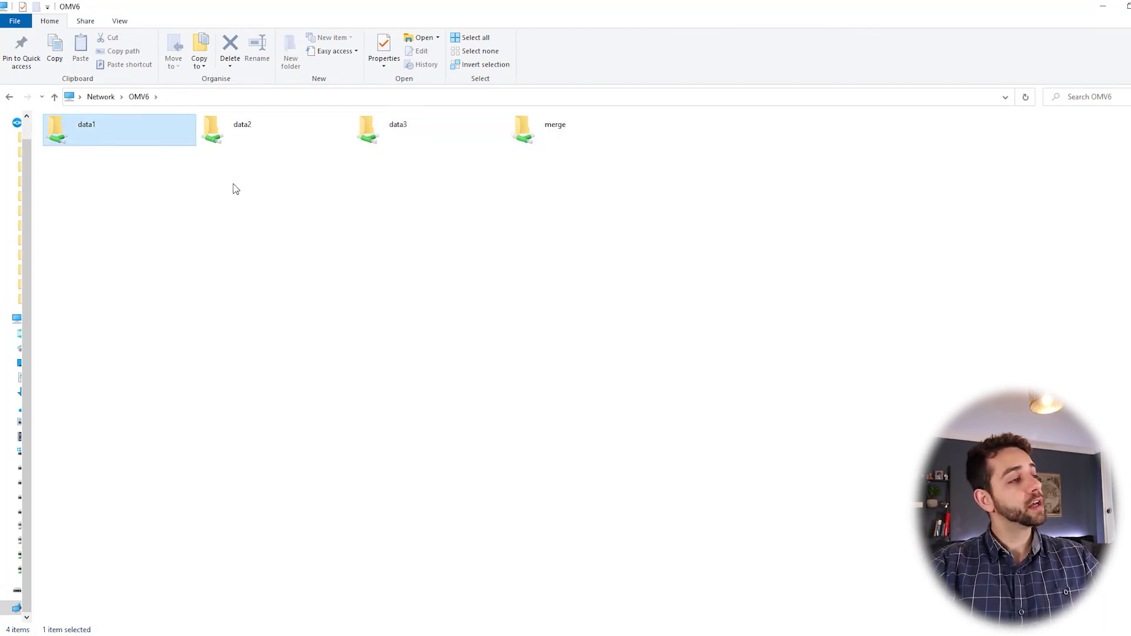
left_click(221, 134)
left_click(481, 142)
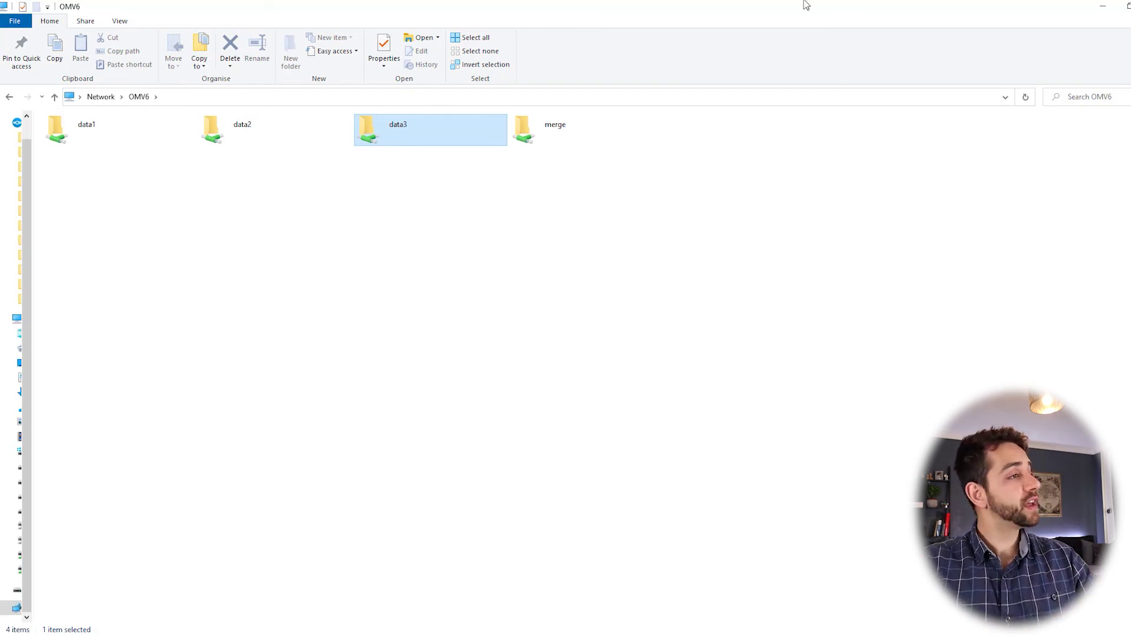
left_click(92, 131)
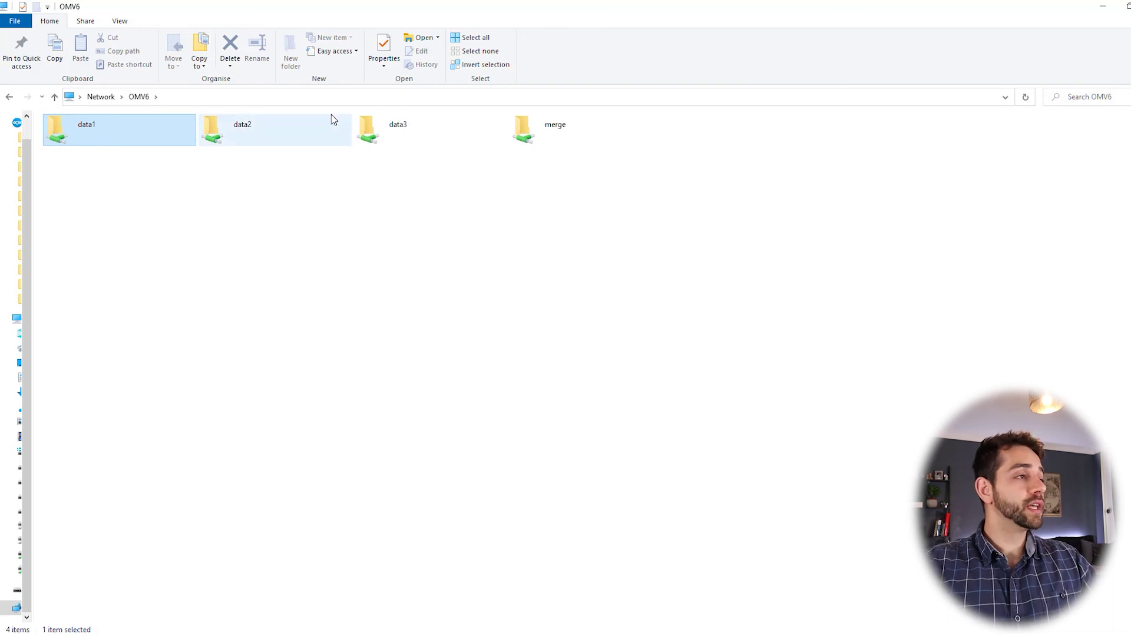
left_click(265, 130)
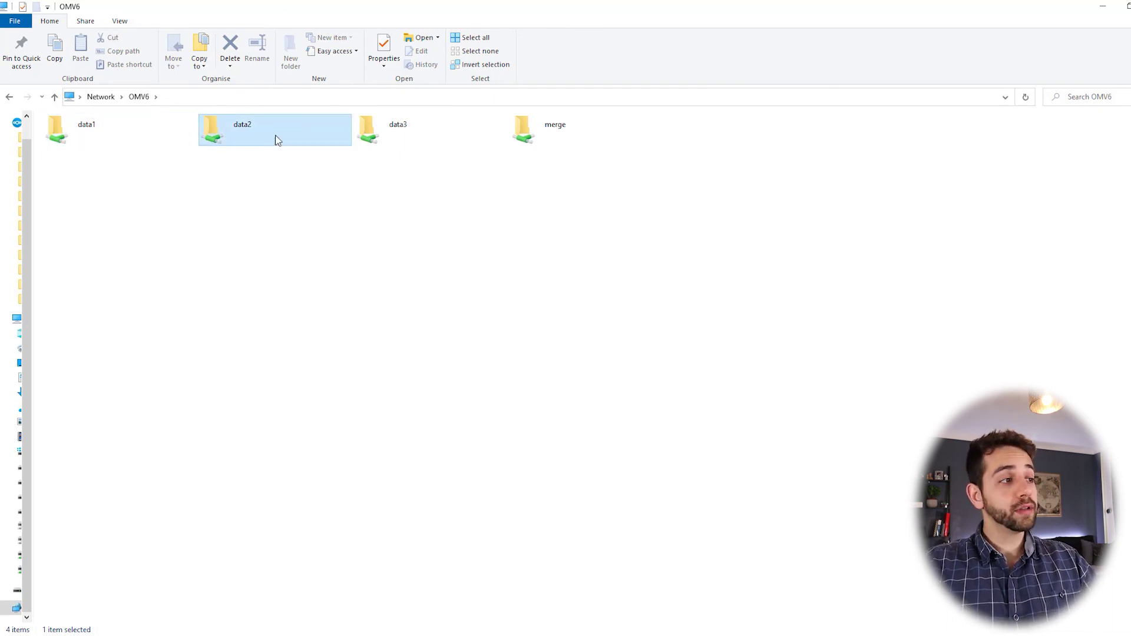